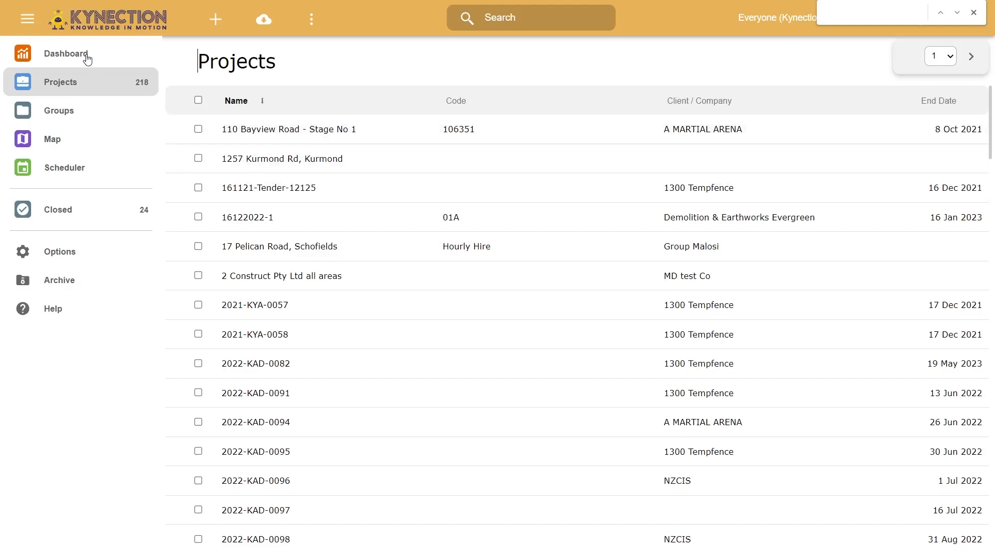
Review the dashboard's Timeline, Punch Items, Time, Budget and Forecast views across all projects
left_click(87, 58)
left_click(458, 58)
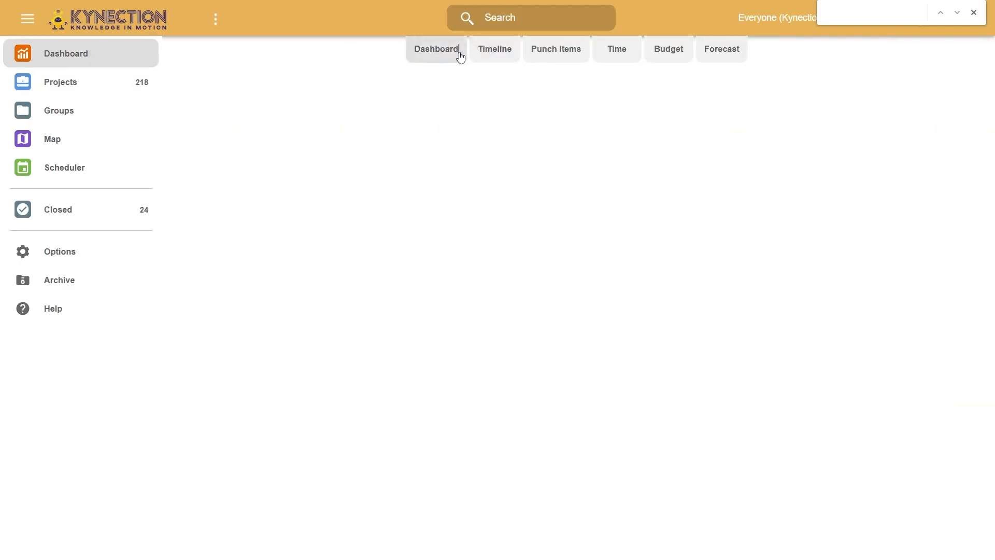
left_click(489, 57)
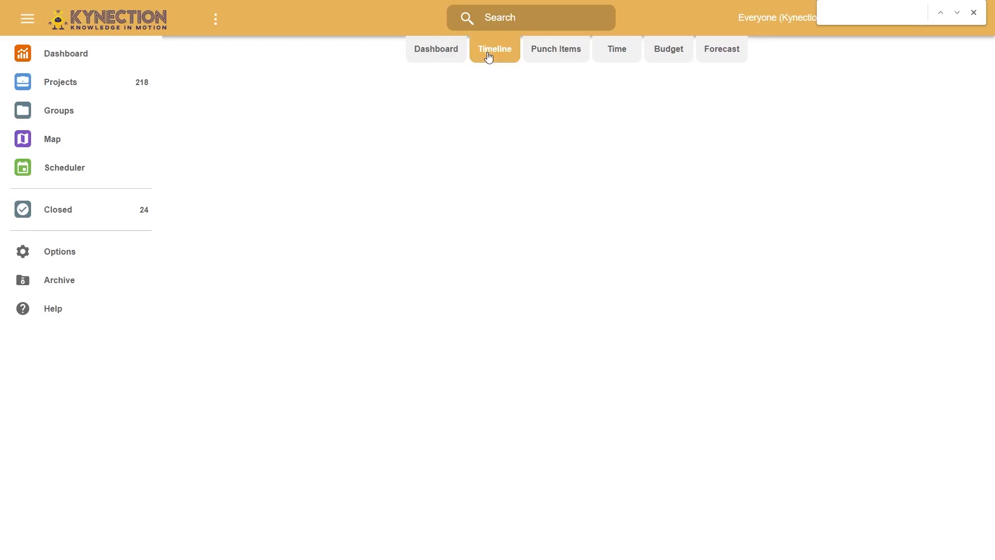
left_click(562, 61)
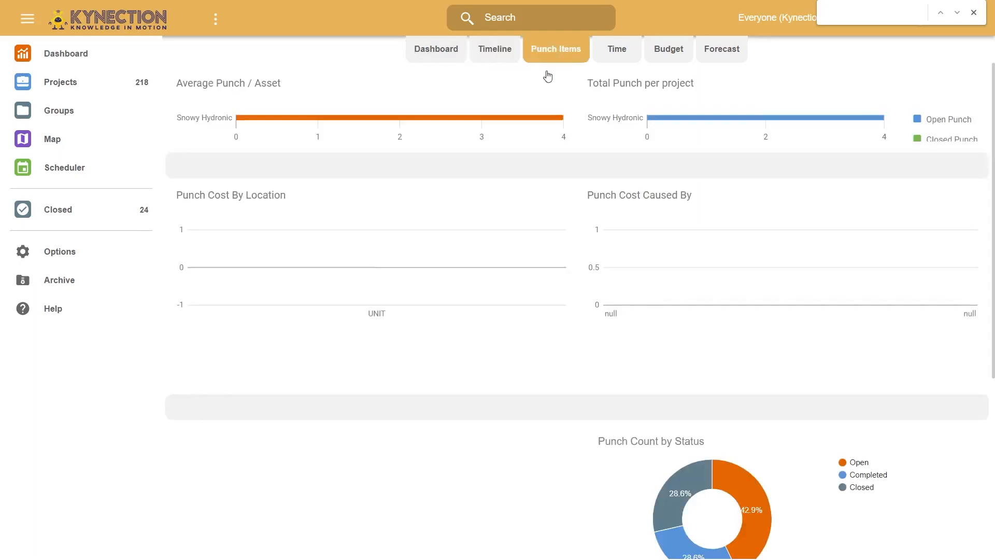
left_click(617, 57)
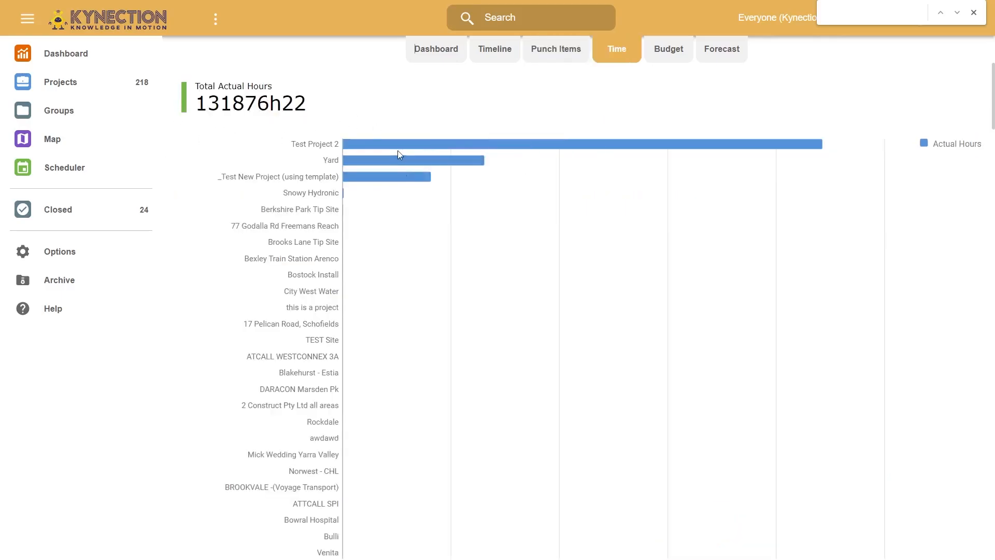
left_click(681, 60)
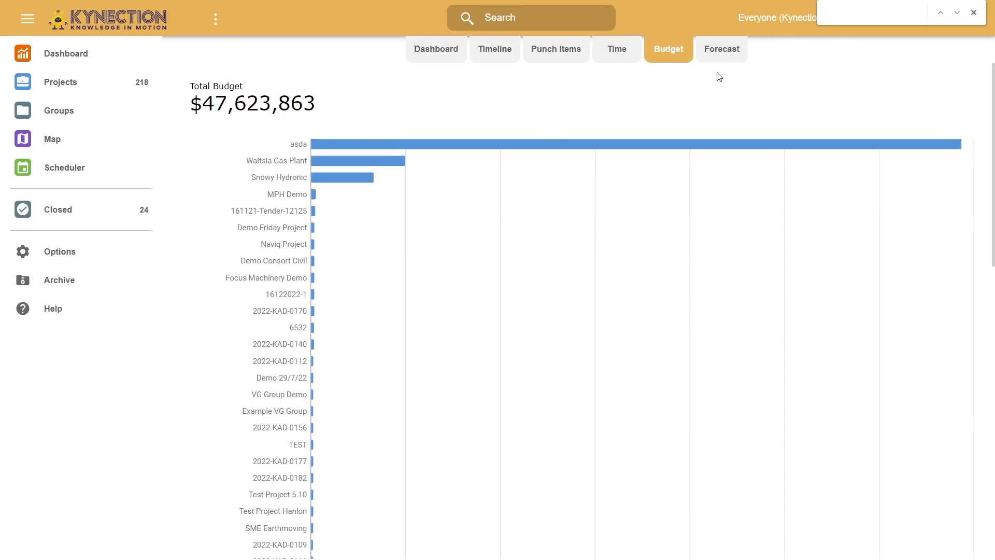
left_click(725, 58)
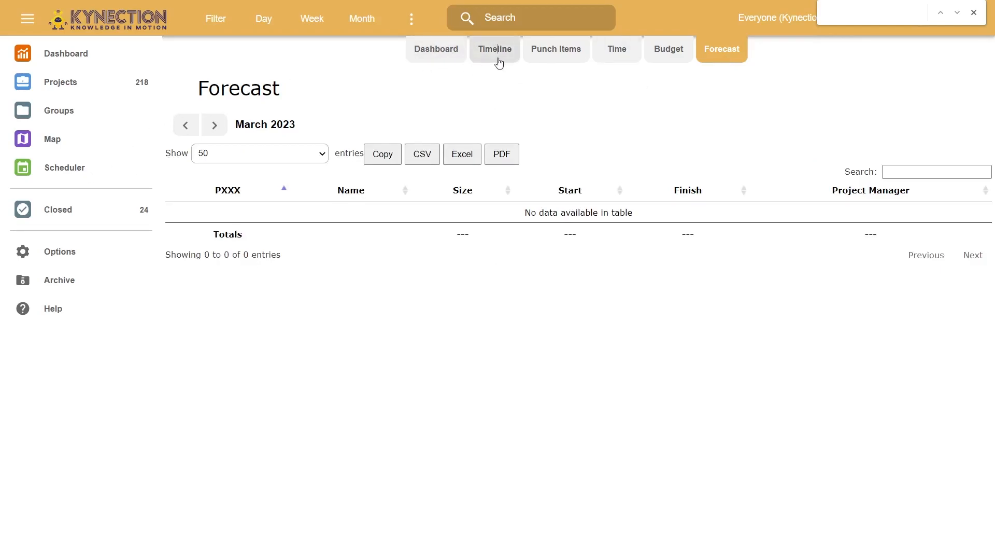
Open the Bayview Road - Stage No 1 project from the projects list
left_click(60, 87)
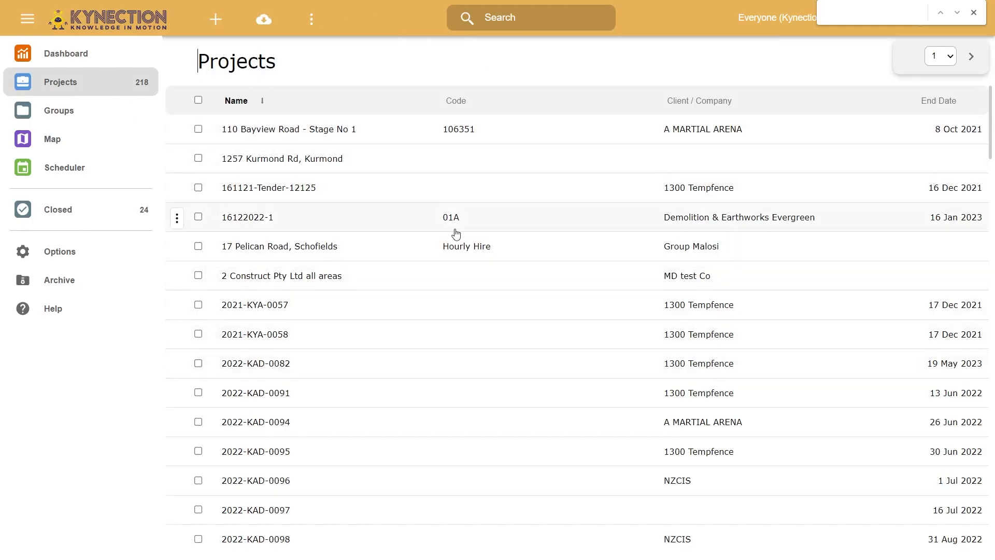
left_click(318, 140)
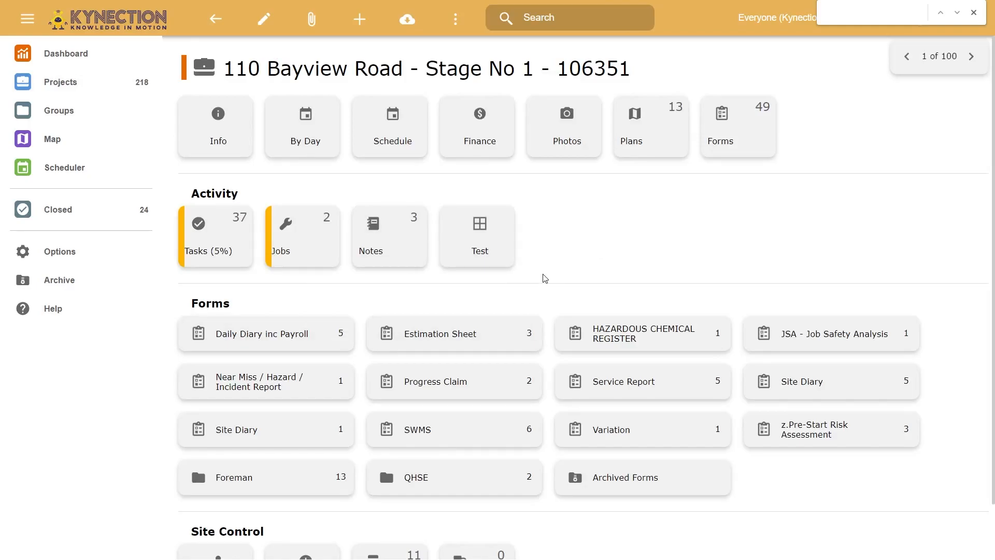
View the project groups and the map of project locations
left_click(65, 110)
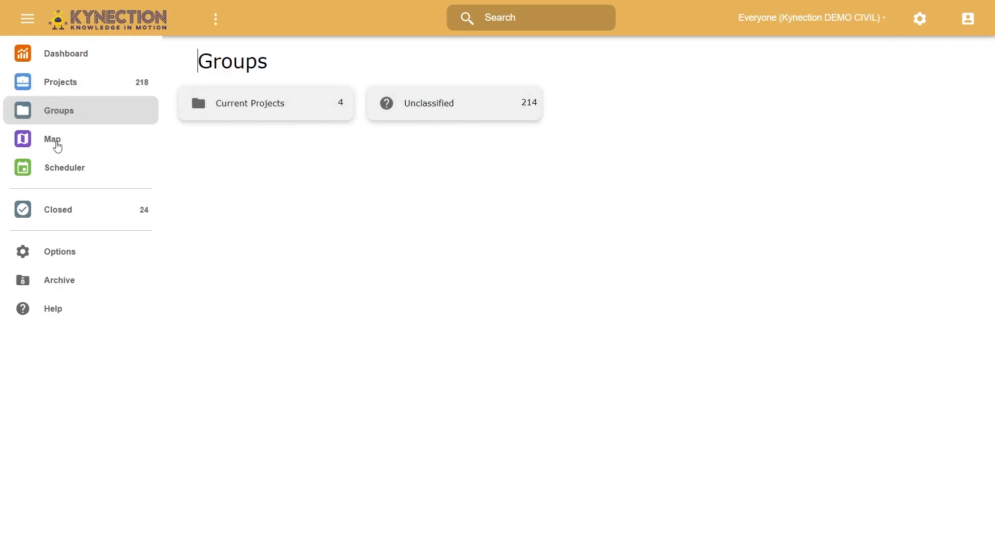
left_click(53, 142)
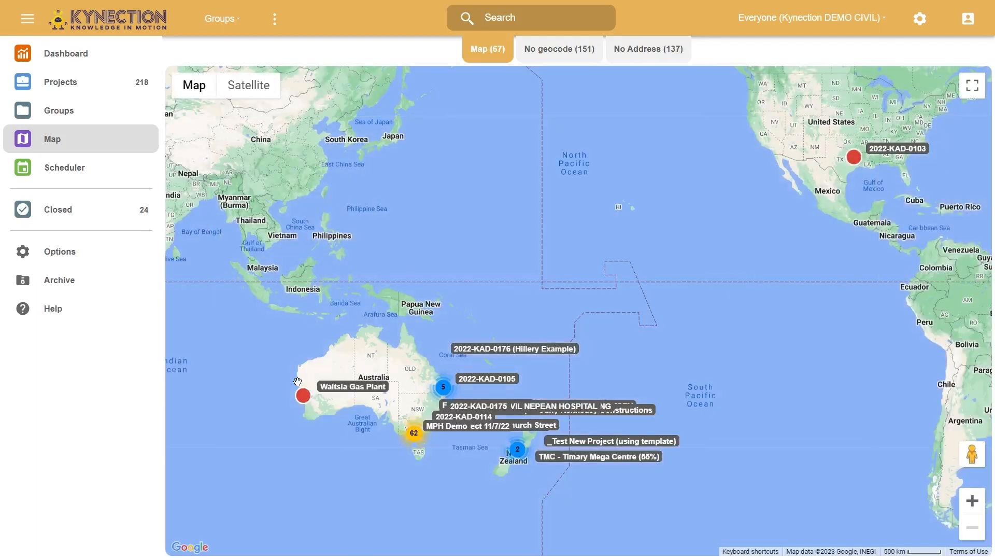
scroll(319, 432, "up", 1)
Open the closed Cartwright Ave project for editing and examine its available status options
left_click(68, 220)
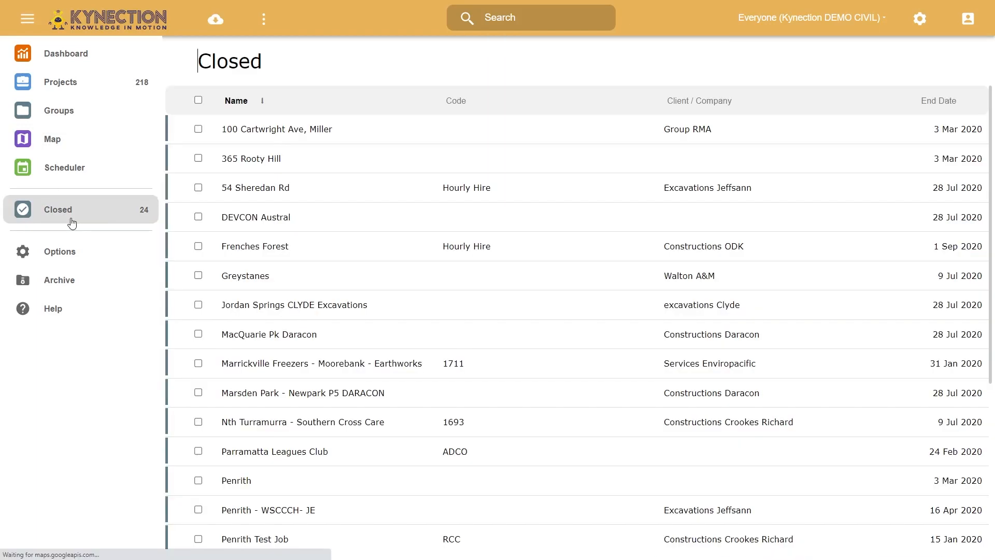
left_click(306, 129)
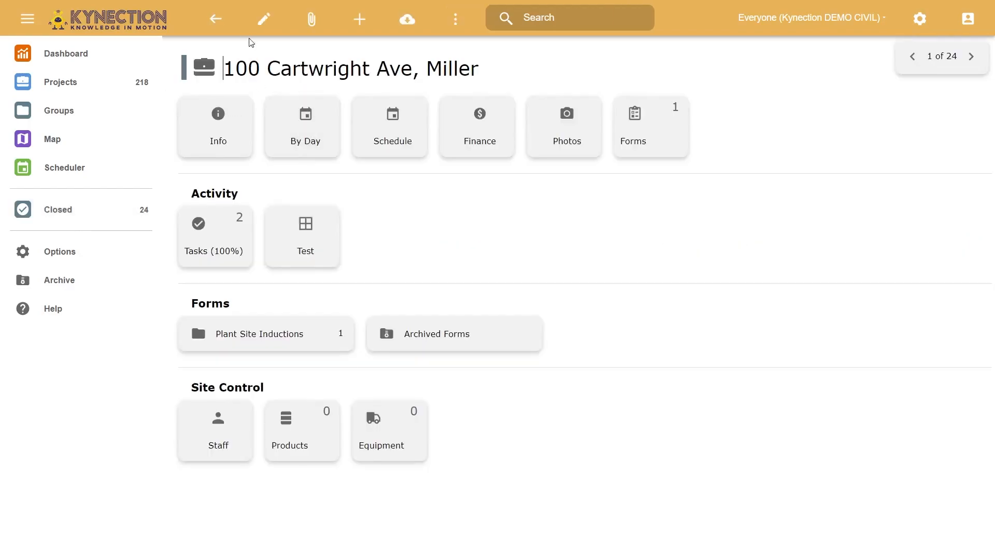
left_click(265, 18)
left_click(642, 248)
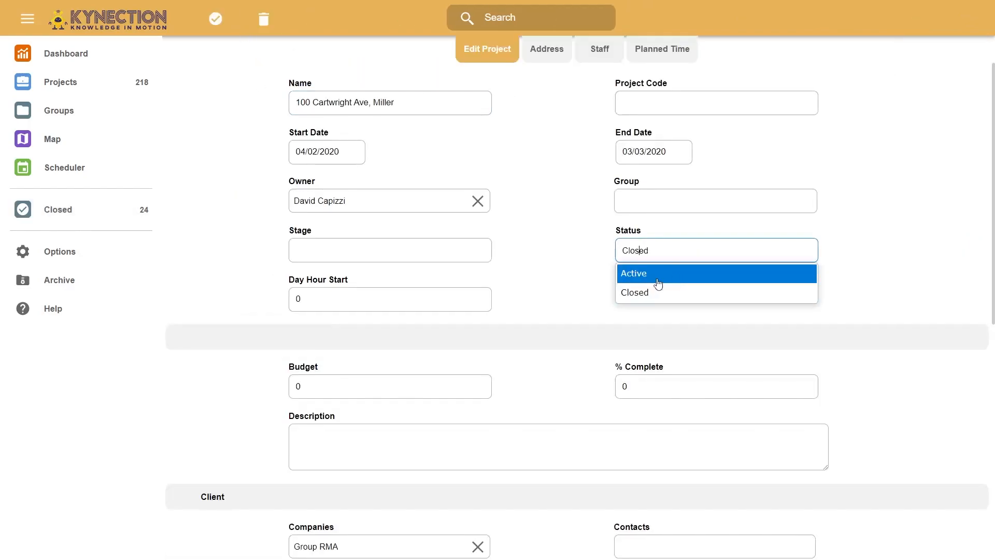
left_click(216, 18)
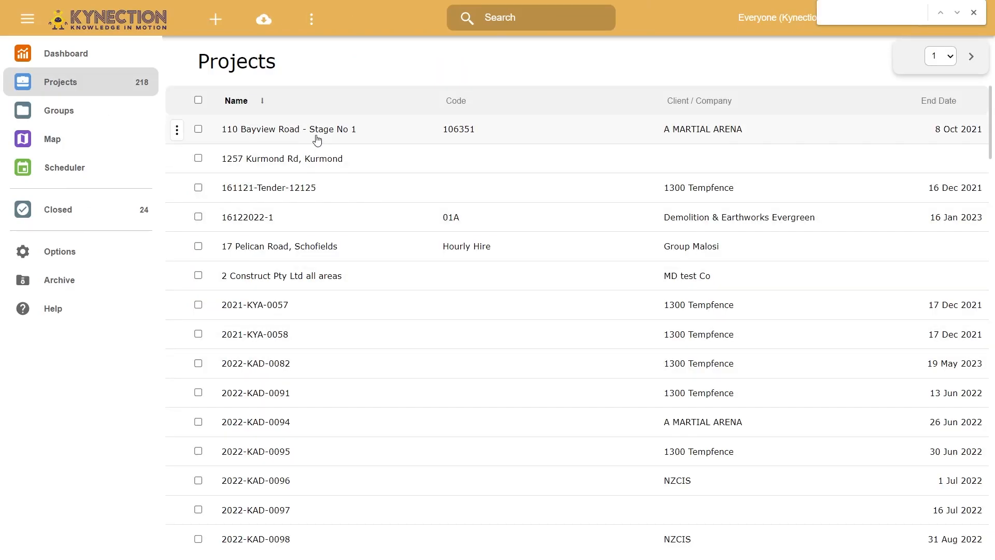
Edit the Bayview Road - Stage No 1 project so that Everyone is its only owner
left_click(317, 130)
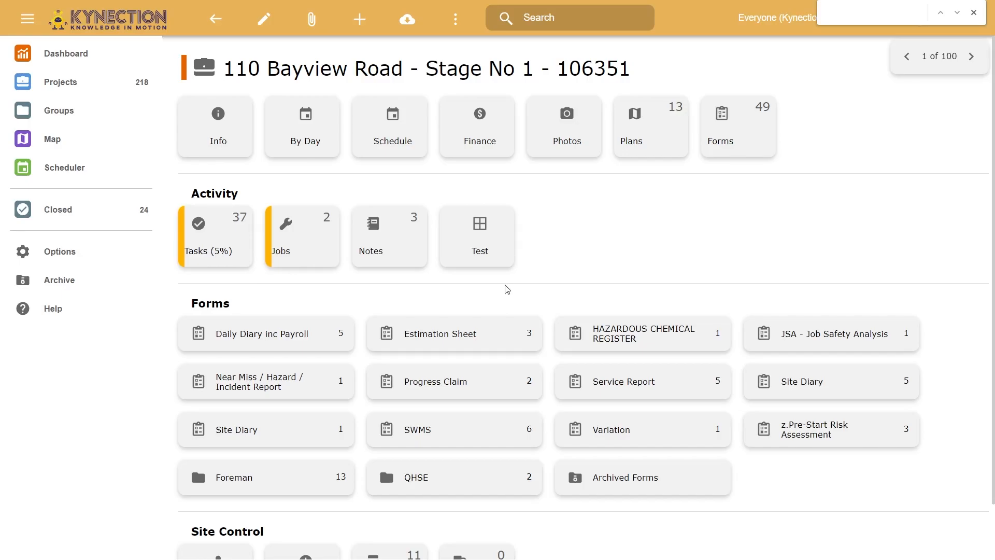
scroll(507, 289, "down", 1)
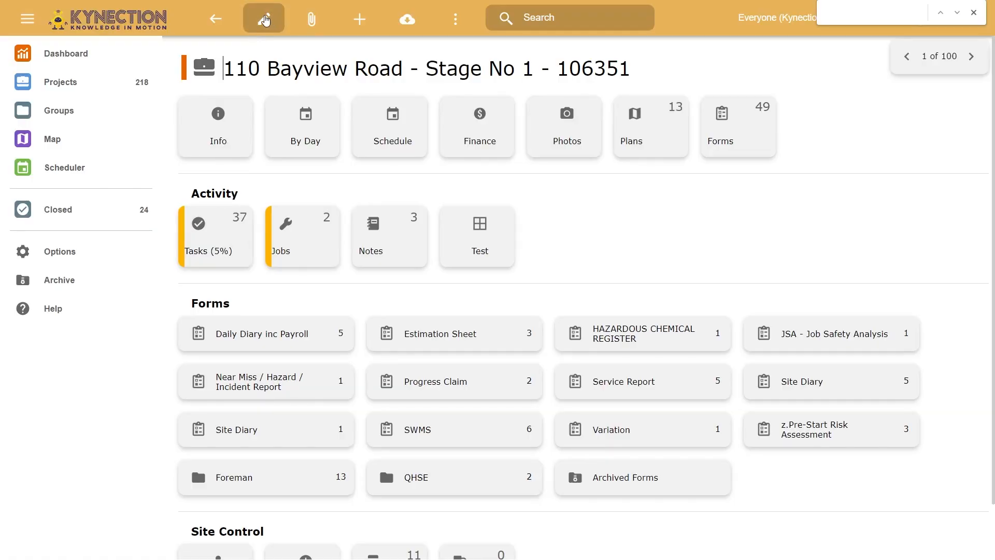
left_click(264, 20)
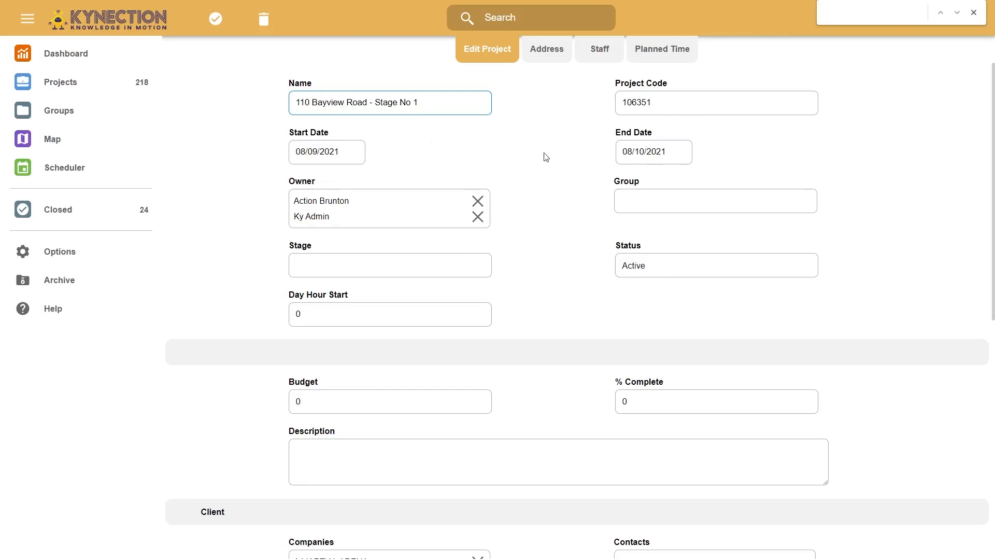
left_click(372, 212)
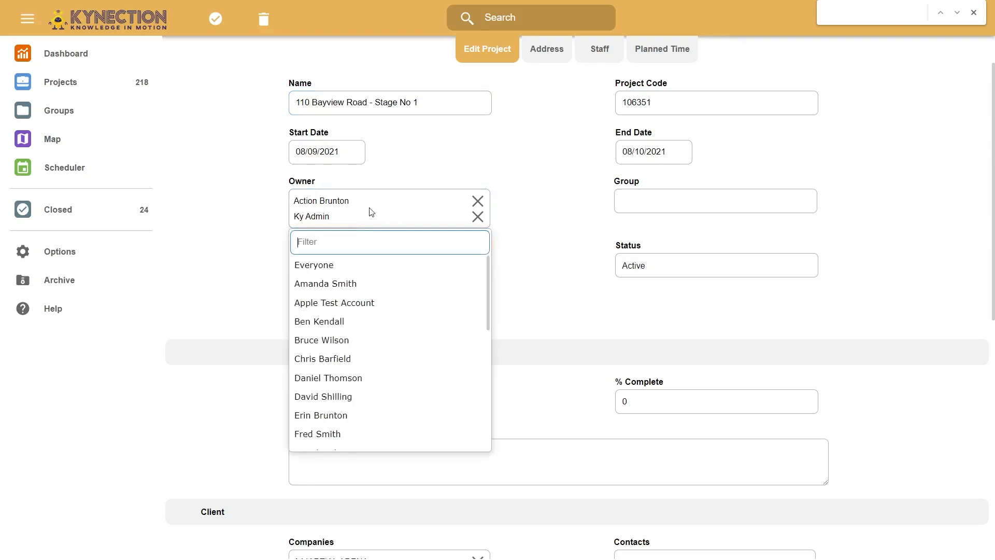
left_click(326, 274)
left_click(477, 207)
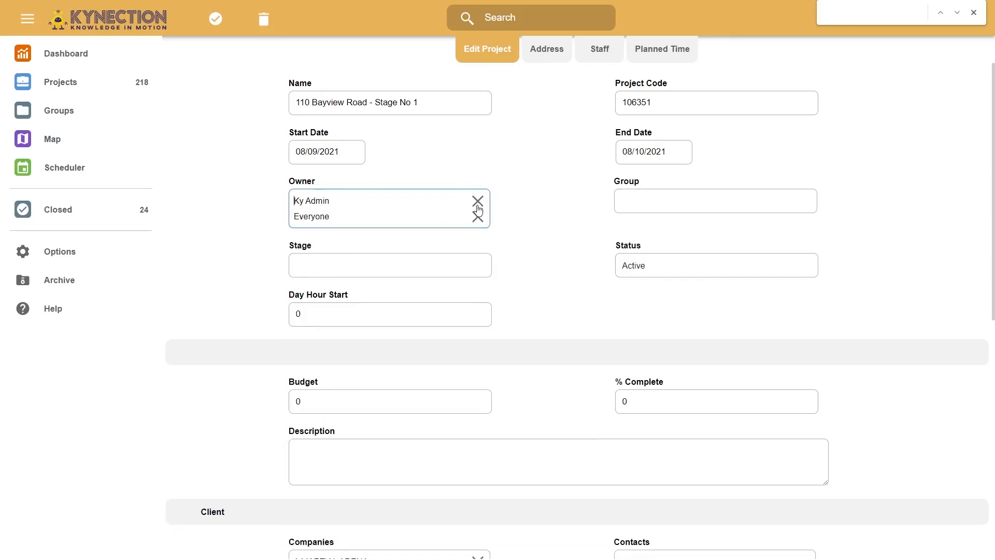
left_click(477, 202)
Examine the project's group, stage, status and day hour start settings, plus its client, forms and custom fields
left_click(679, 203)
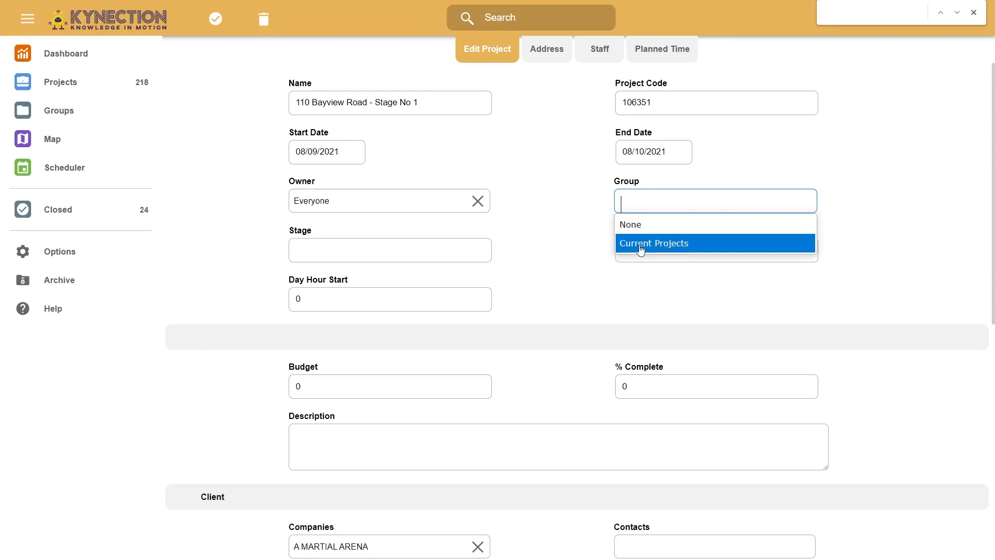
left_click(357, 249)
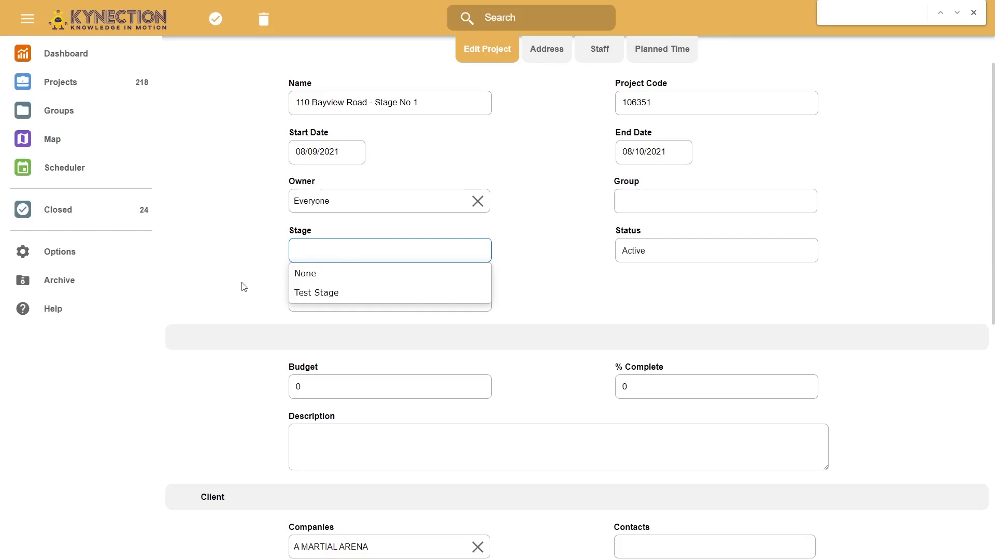
left_click(674, 252)
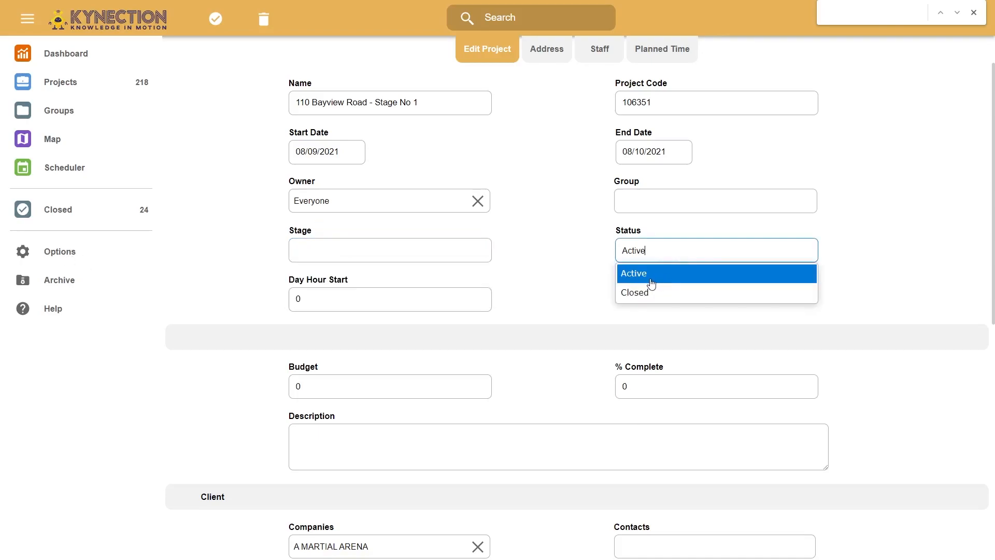
left_click(343, 305)
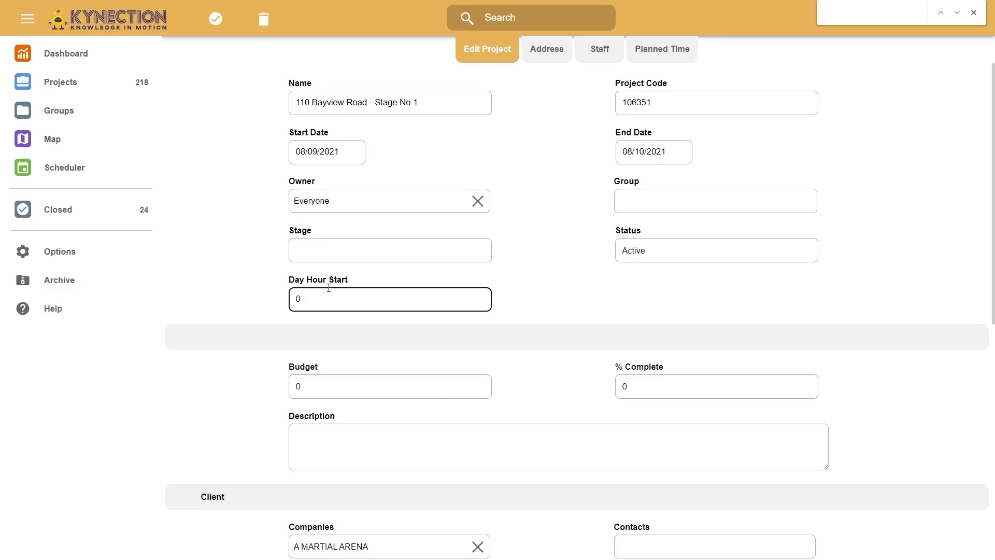
scroll(433, 421, "down", 3)
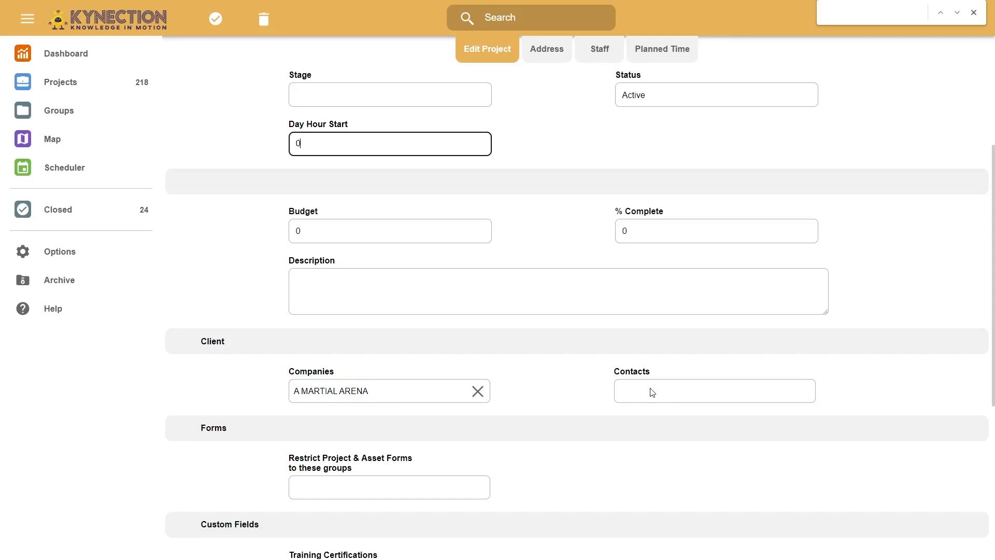
scroll(563, 461, "down", 4)
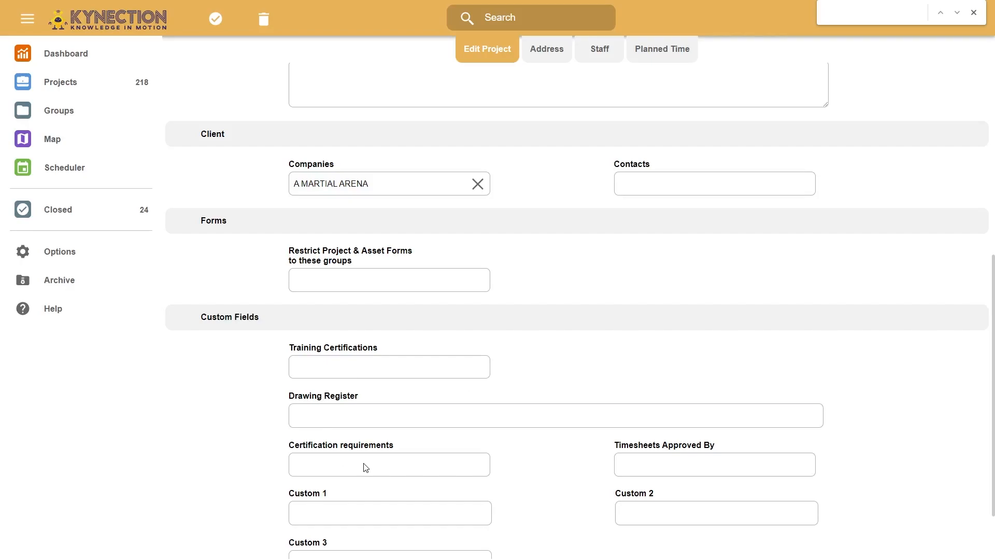
Review the project's address, staff and planned time settings
left_click(555, 59)
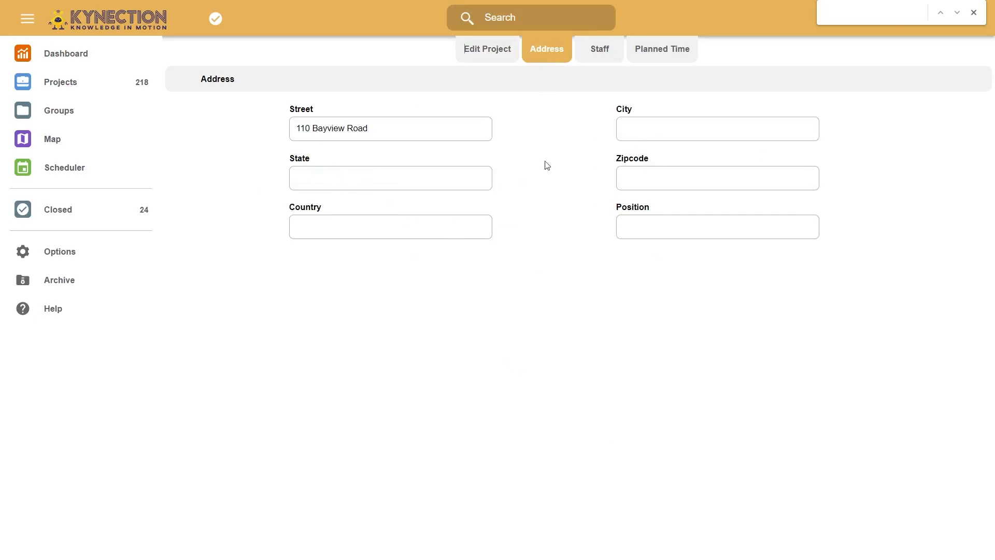
left_click(599, 51)
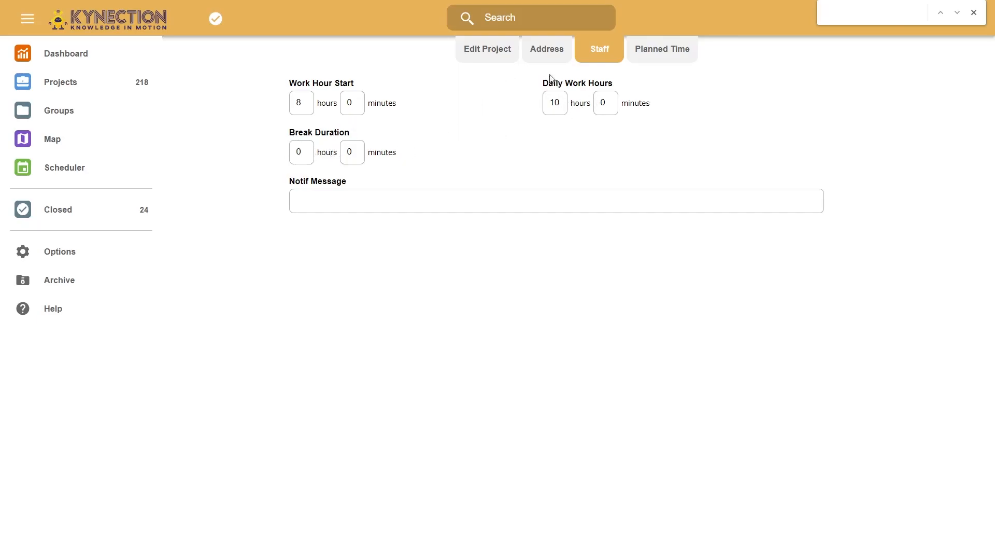
left_click(643, 57)
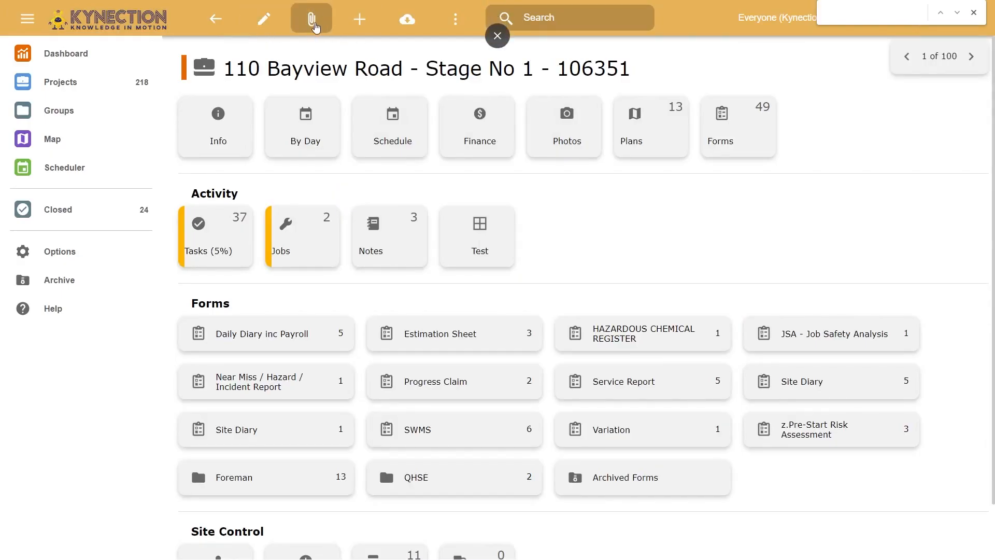
Examine the project's file attachment options and the items that can be added, including the forms in the Project folder
left_click(313, 20)
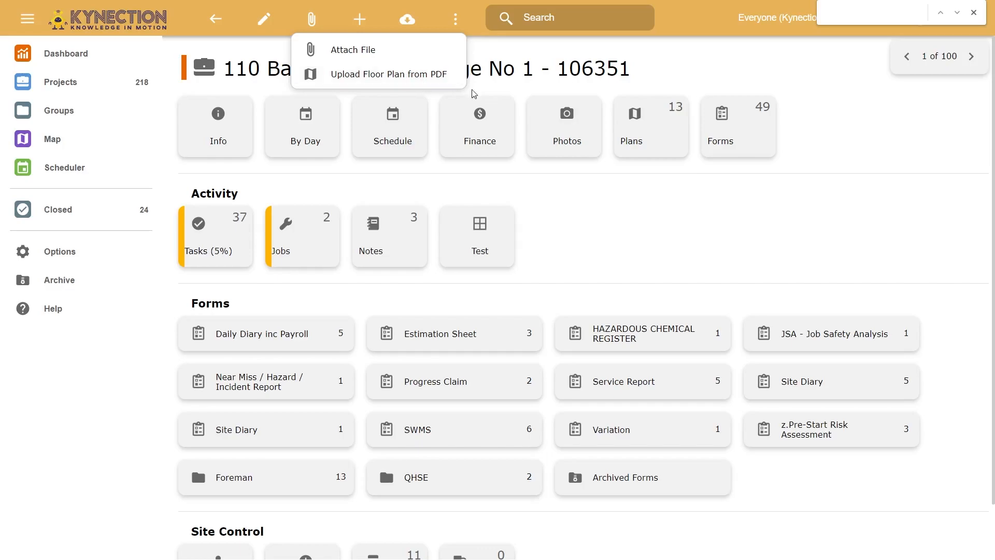
left_click(359, 19)
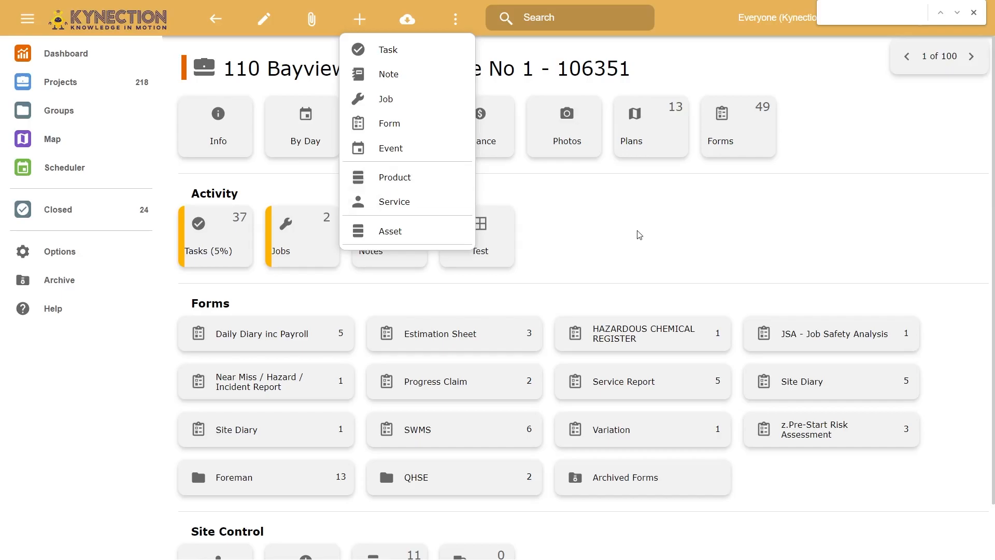
left_click(360, 20)
left_click(360, 19)
left_click(404, 121)
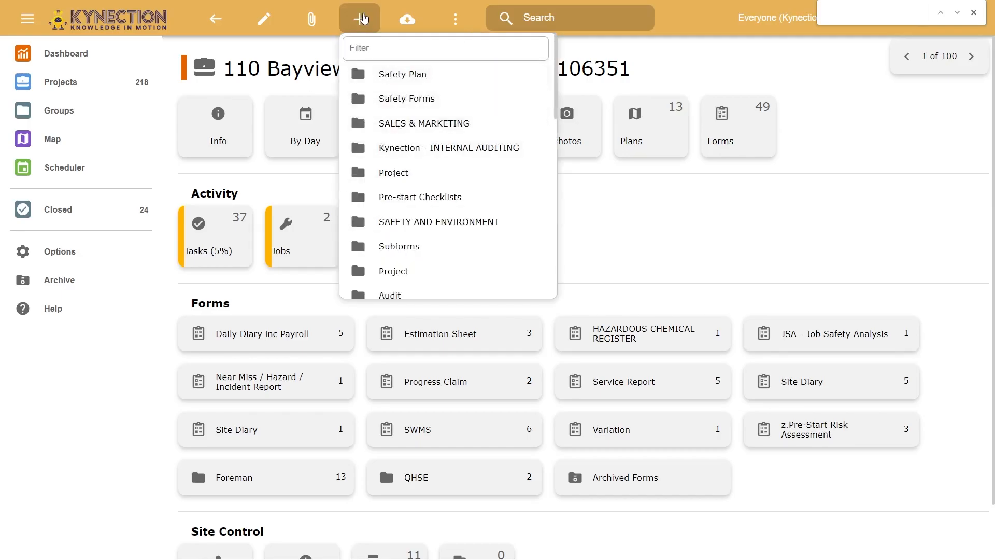
left_click(397, 176)
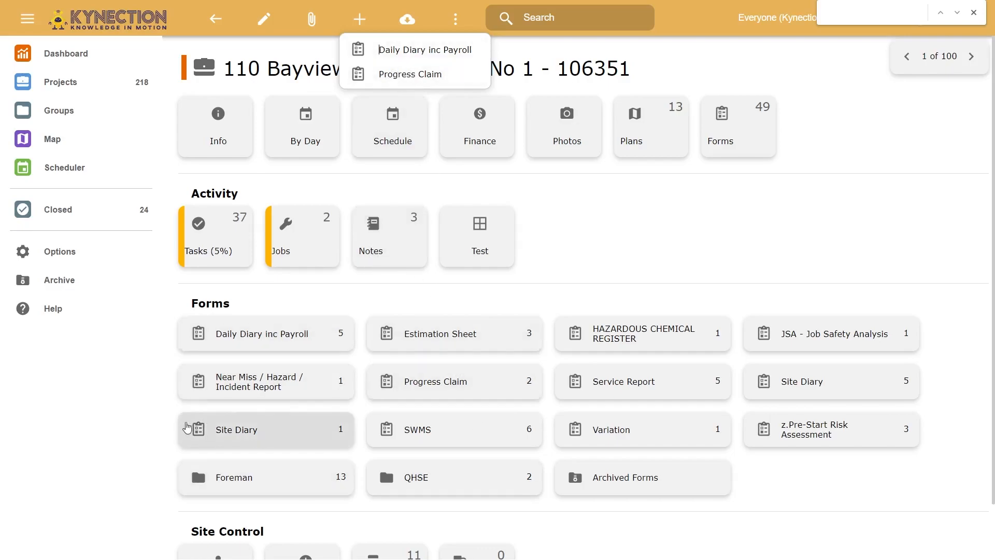
Look through the project's export and import options, and view its schedule
left_click(407, 19)
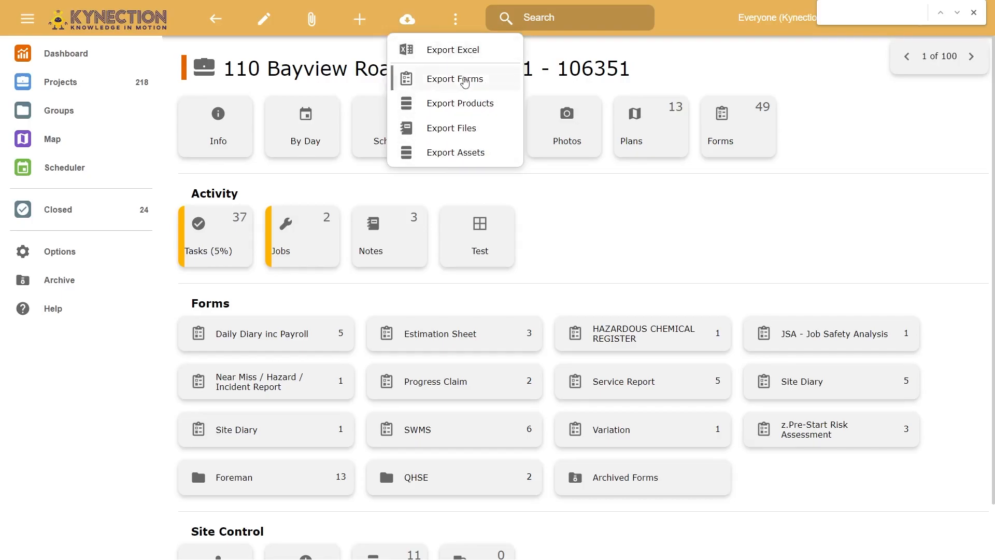
left_click(455, 19)
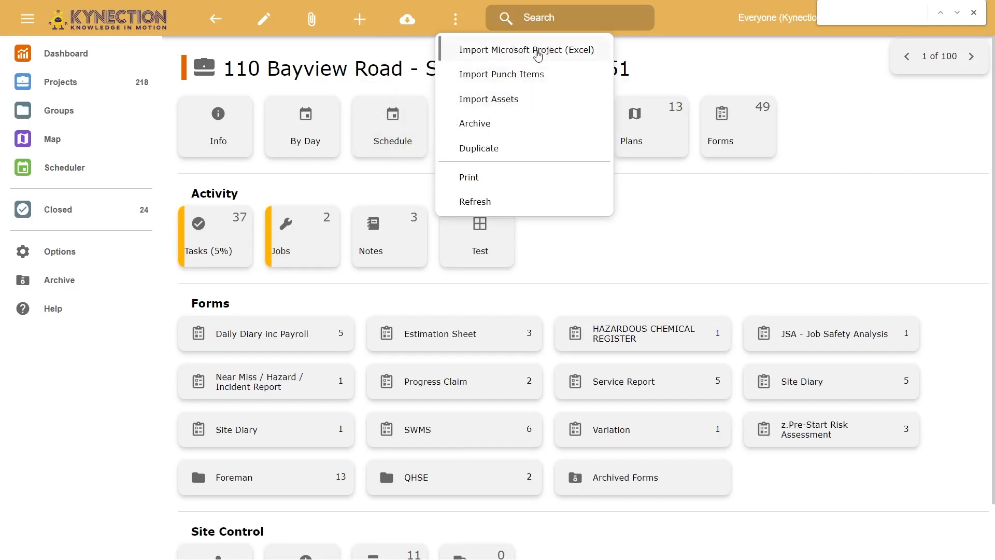
left_click(383, 145)
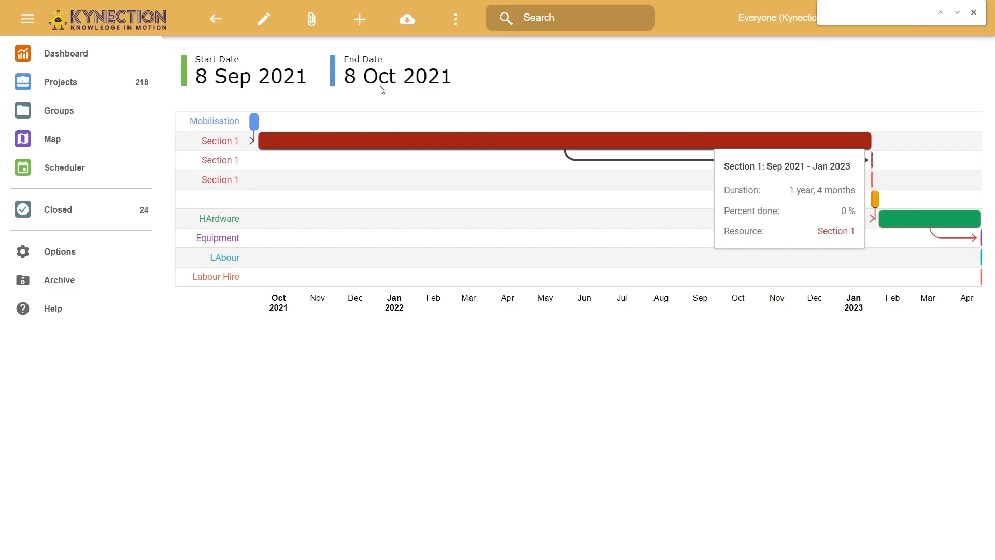
Return from the schedule, open the project's info, and review its finance page with quotes, invoices and purchase orders
key("alt+Left")
left_click(456, 22)
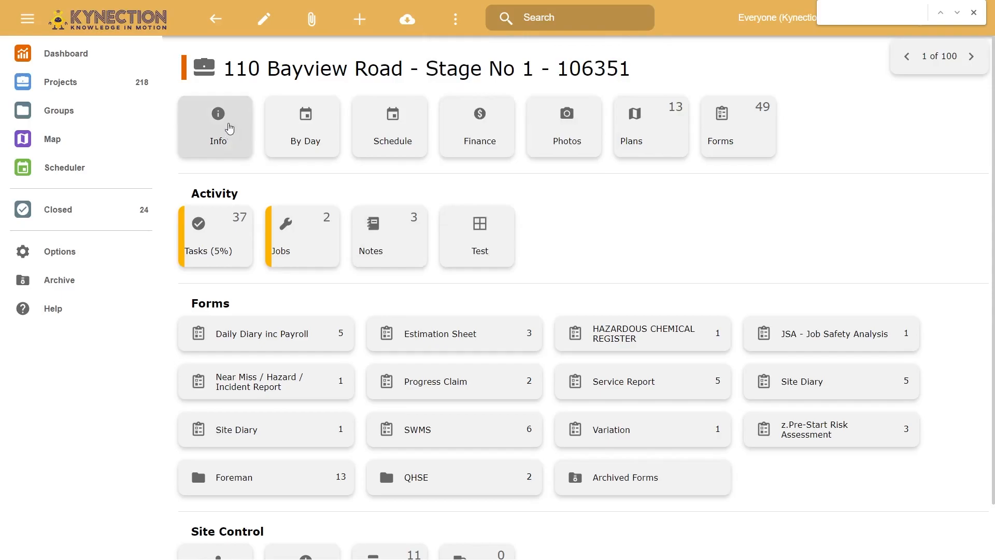
left_click(226, 126)
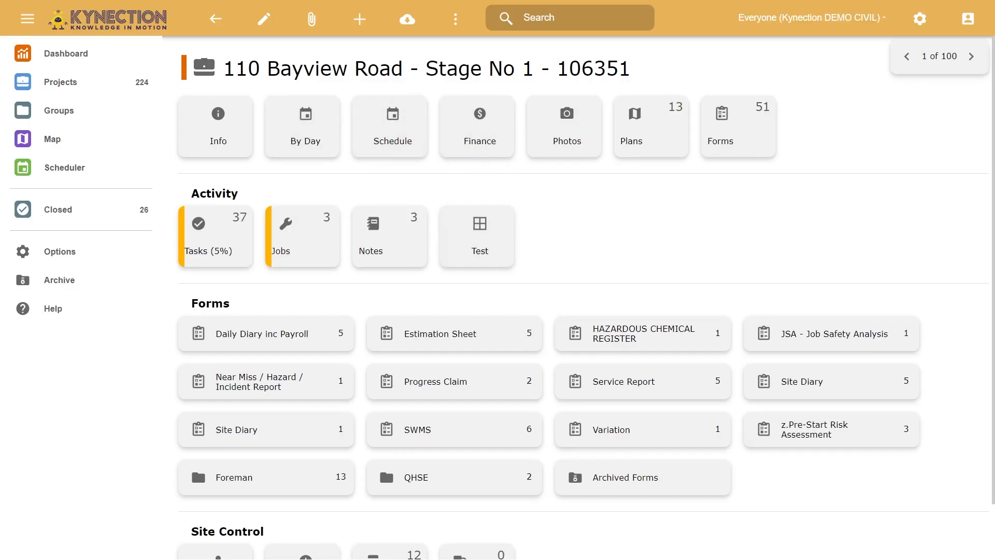
left_click(490, 150)
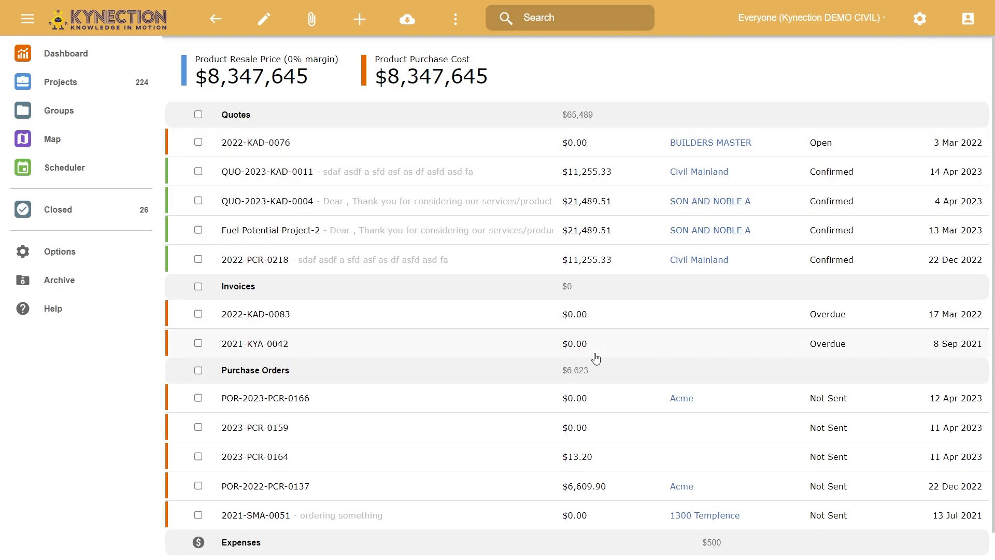
scroll(286, 444, "down", 1)
scroll(285, 445, "up", 1)
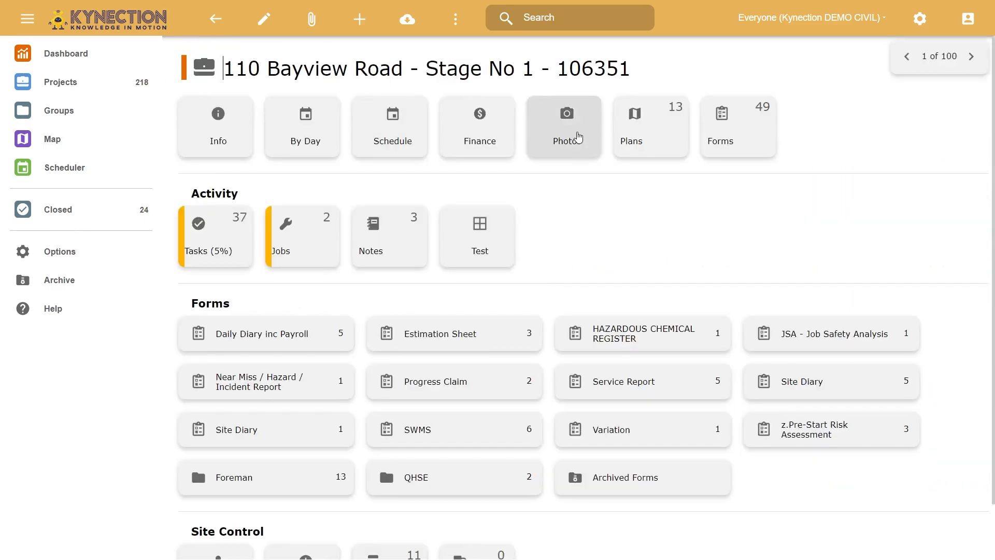
View the project's photos, and read the note pinned on the rock in the moraine lake plan
left_click(575, 140)
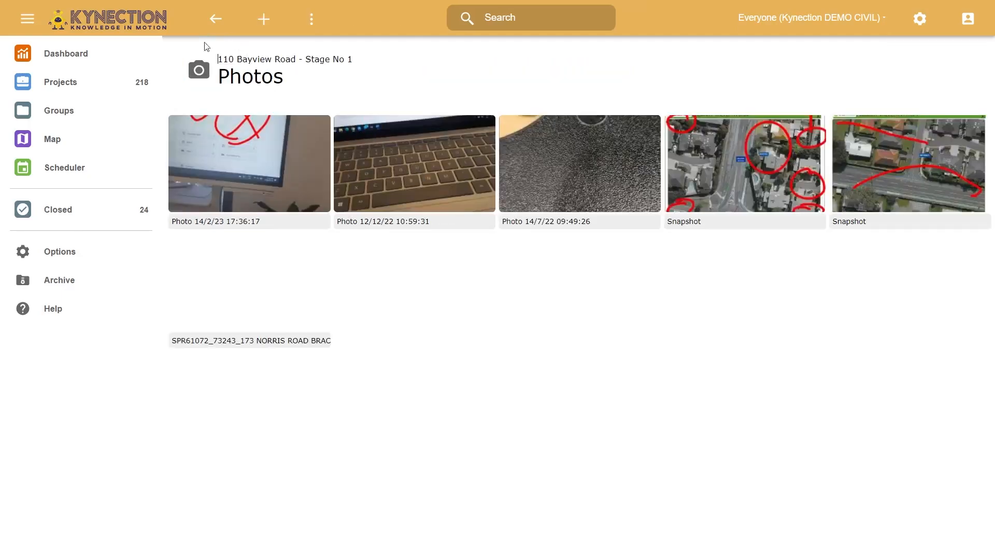
left_click(215, 19)
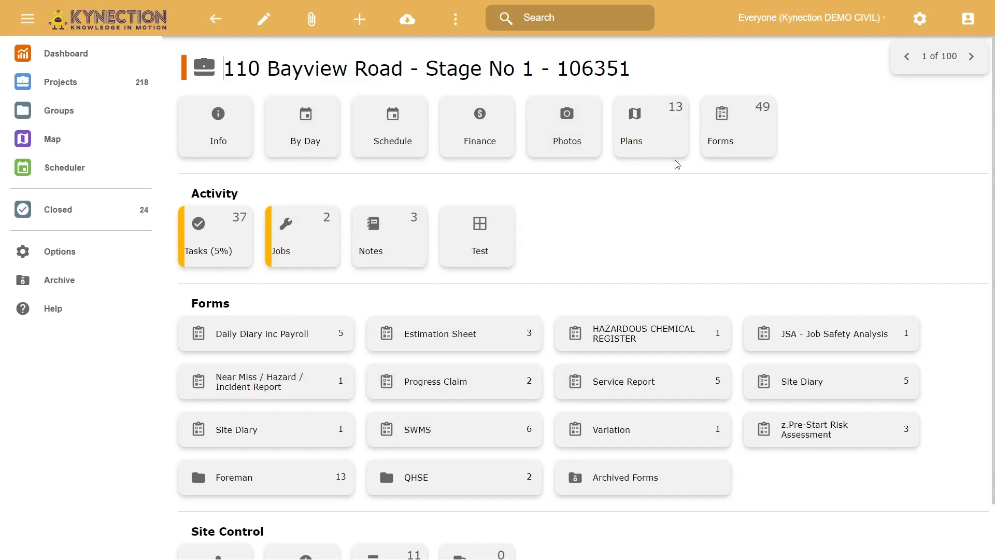
left_click(668, 147)
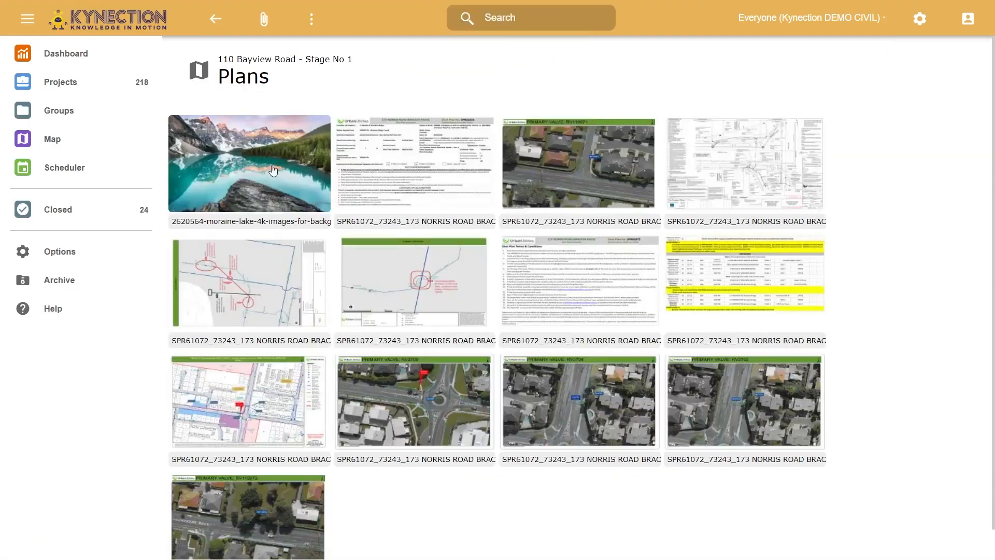
left_click(252, 176)
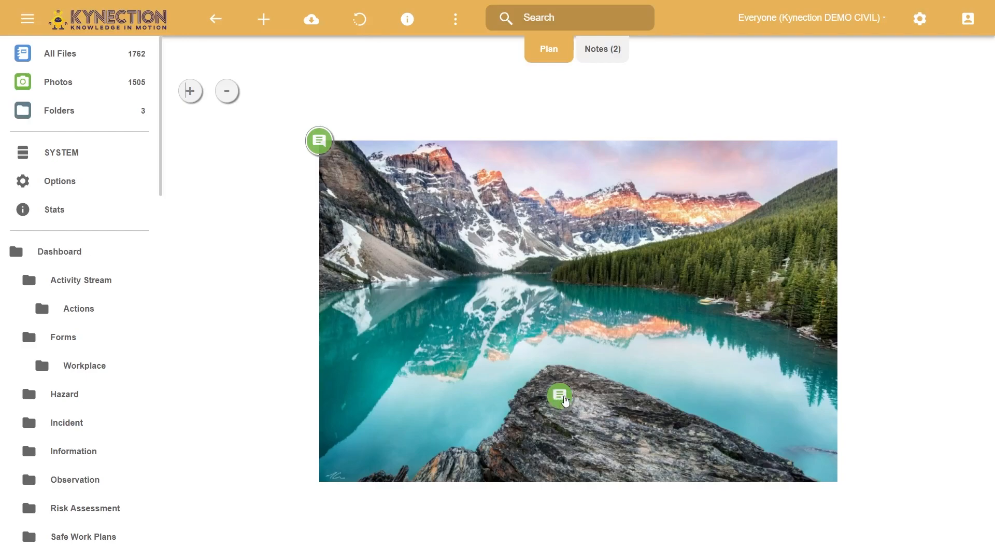
left_click(559, 403)
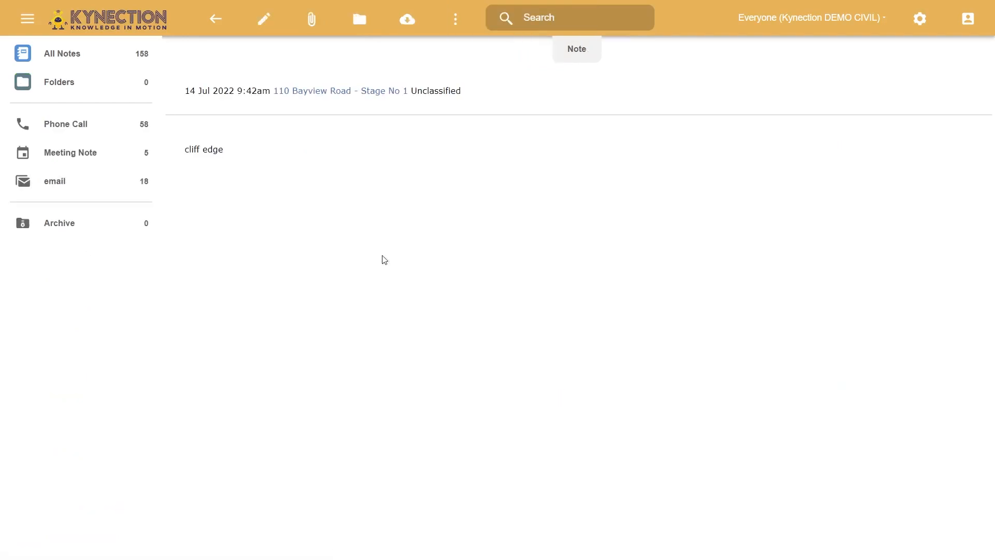
left_click(217, 20)
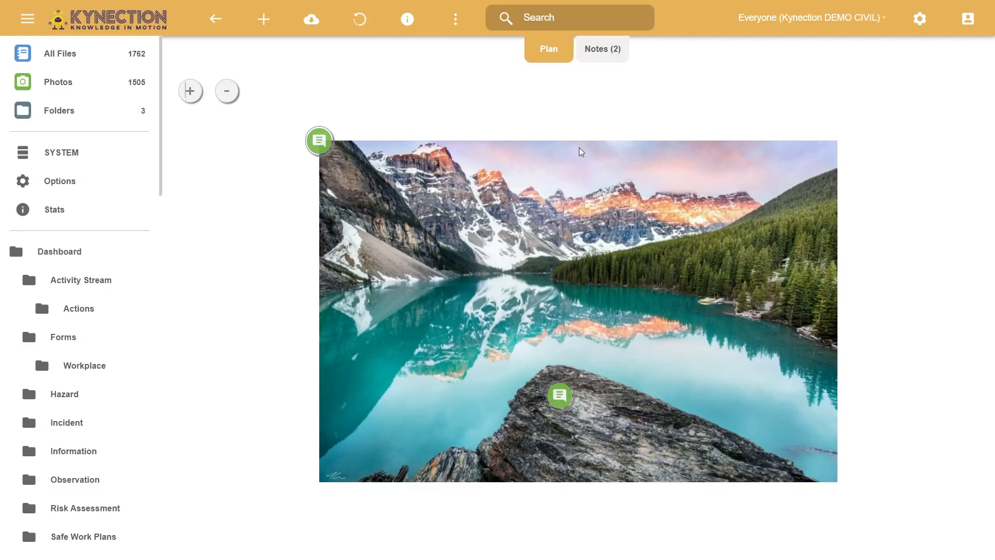
Download the moraine lake plan as a PDF and open the downloaded file
left_click(311, 19)
left_click(384, 51)
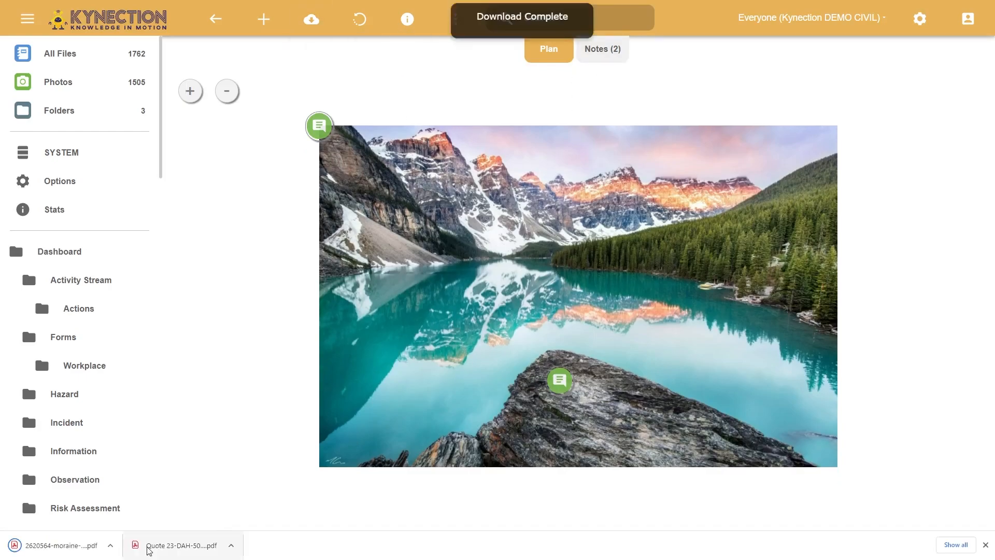
left_click(71, 546)
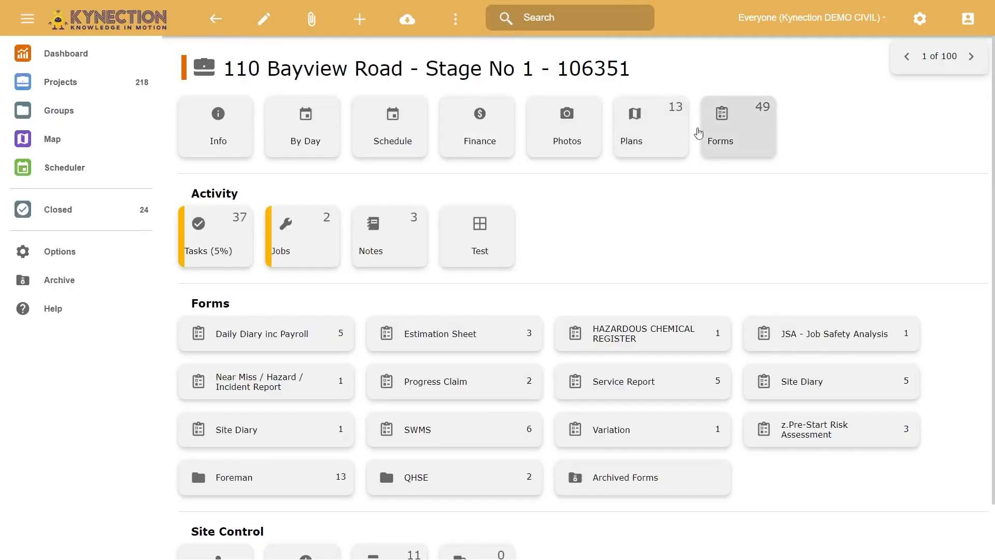
Look through the project's lists of forms, tasks and jobs
left_click(728, 141)
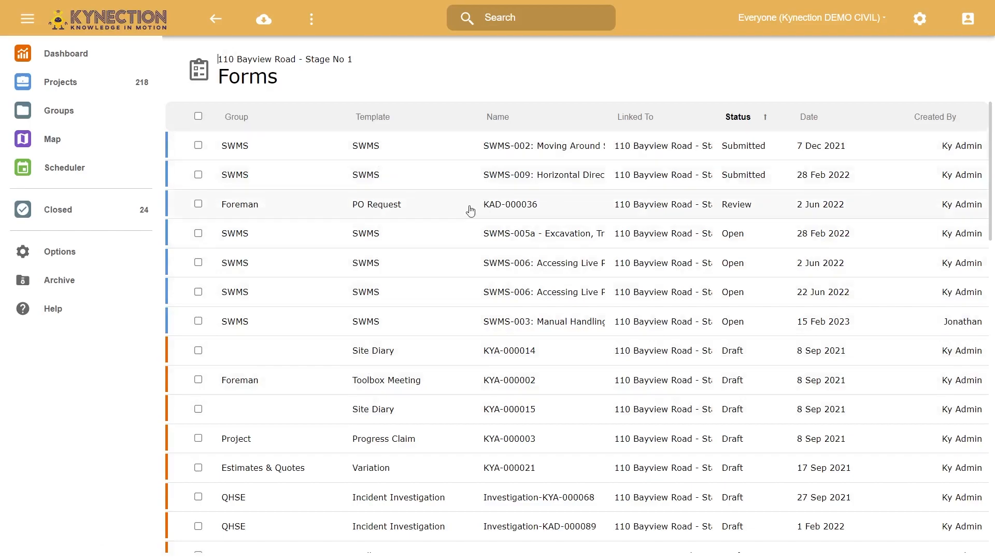
left_click(215, 20)
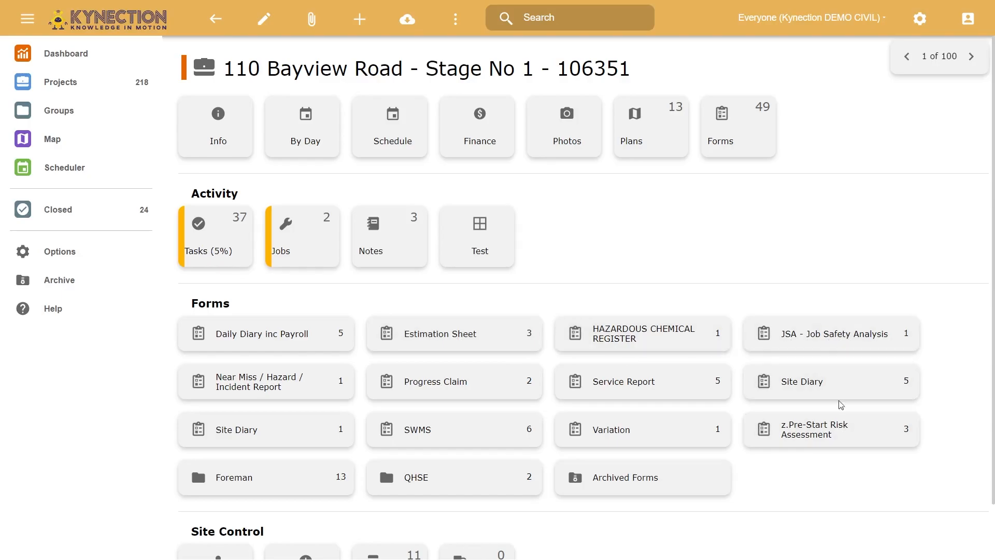
left_click(228, 250)
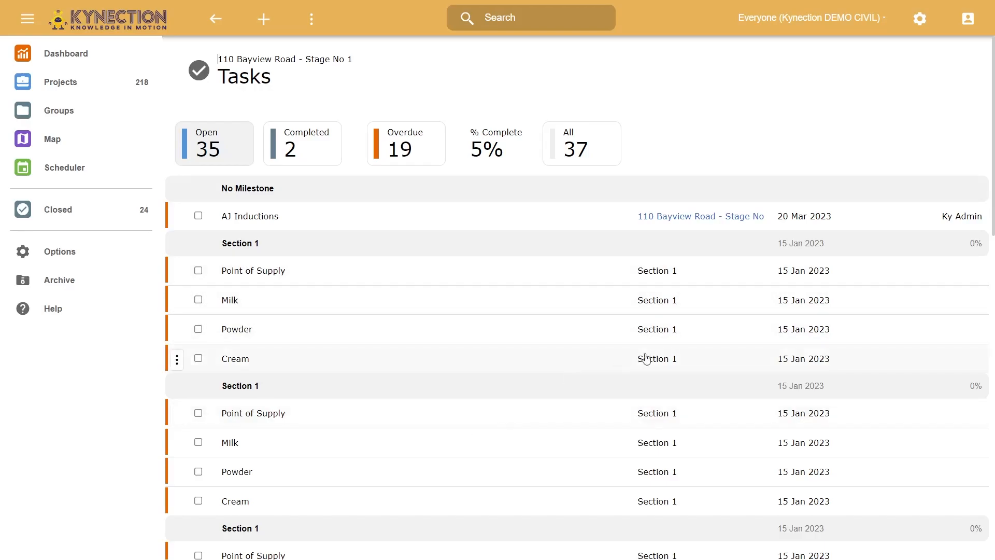
scroll(659, 370, "down", 5)
scroll(253, 221, "up", 5)
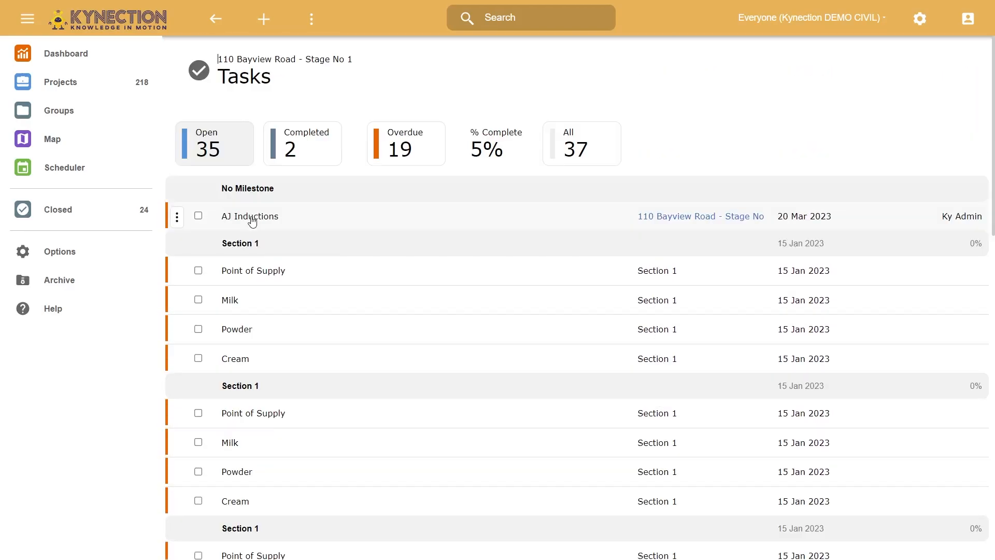
key("alt+Left")
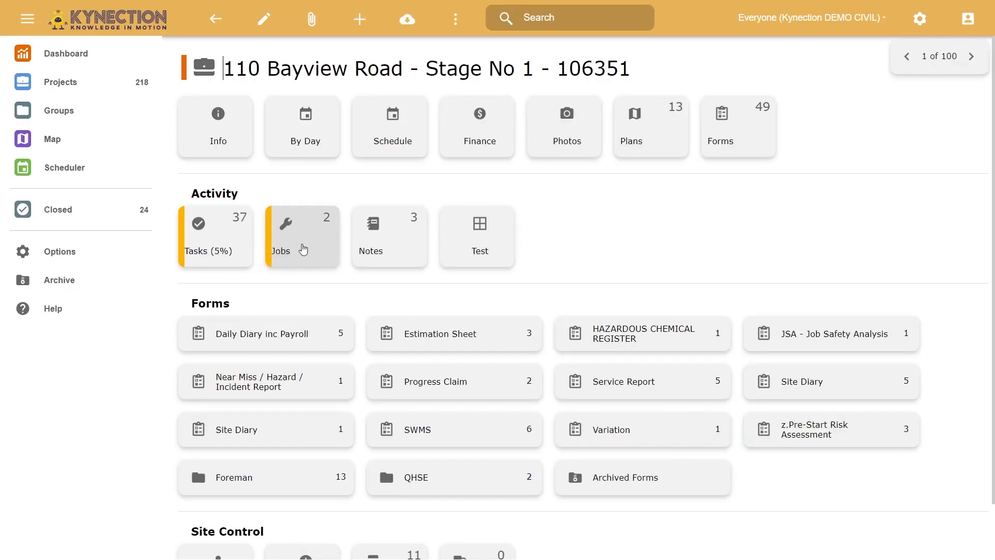
left_click(303, 249)
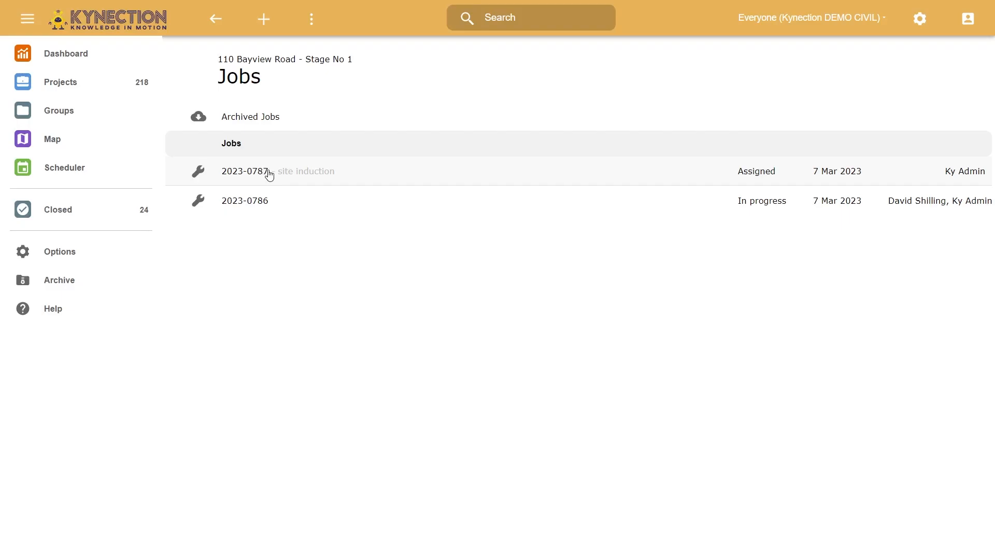
left_click(214, 32)
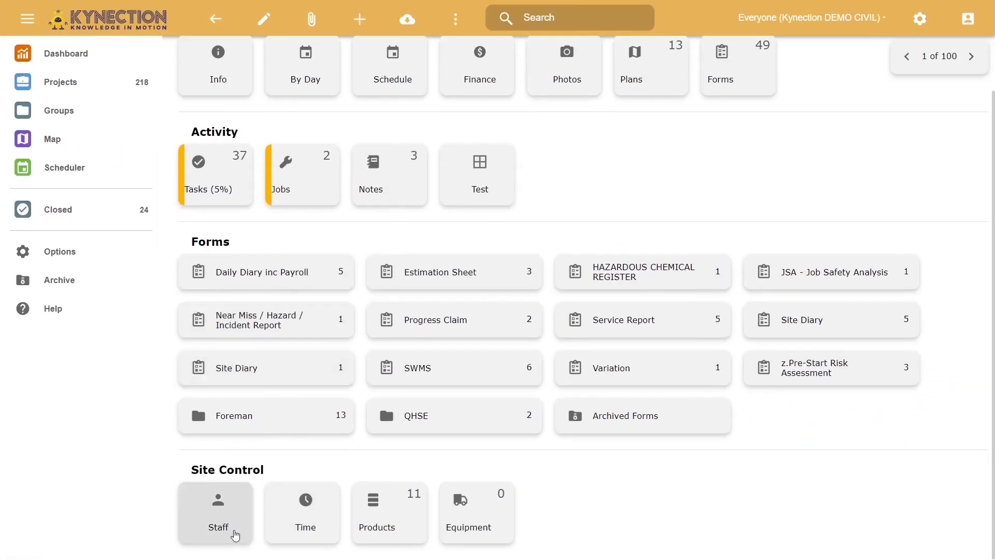
Review the project's staff hours and cost page and its time breakdown by staff and activity
left_click(234, 536)
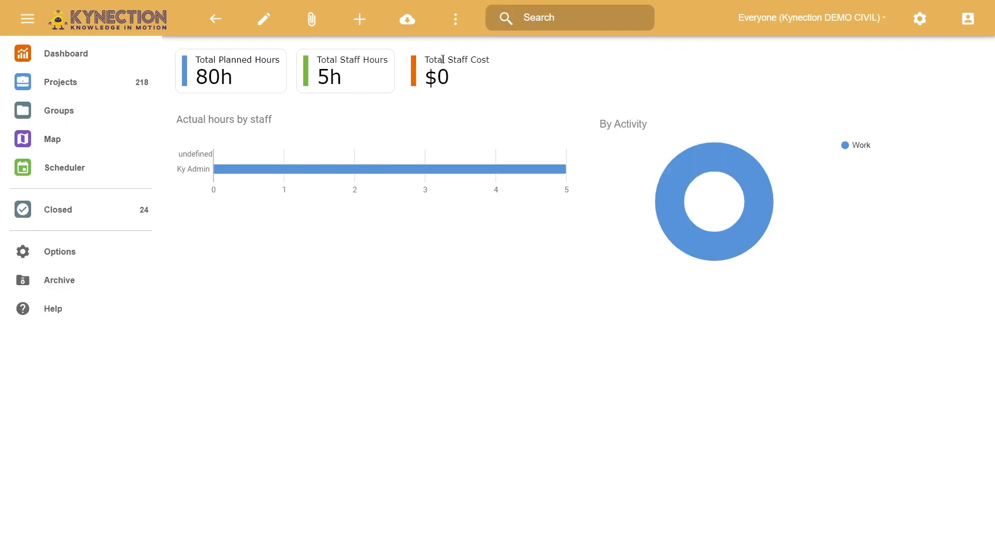
left_click(216, 18)
scroll(322, 518, "down", 1)
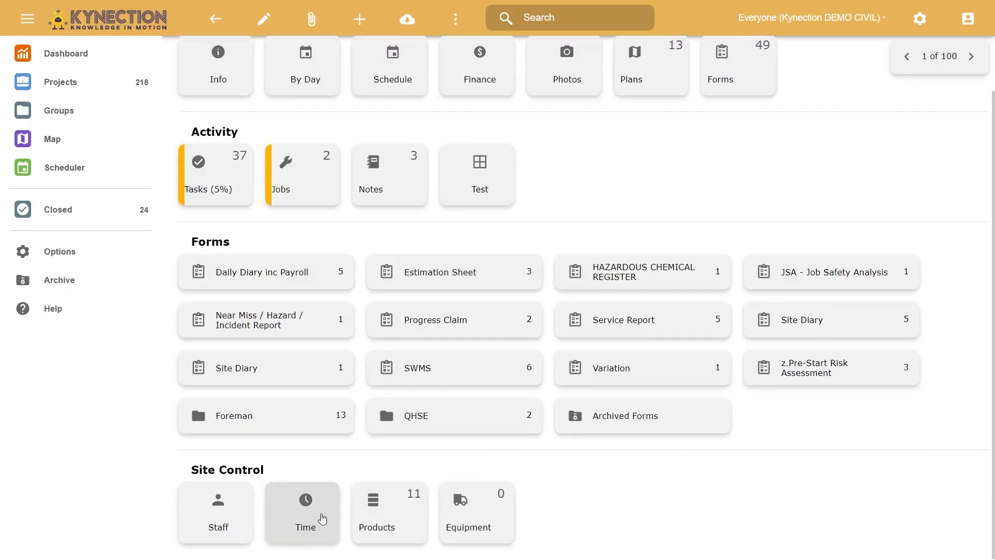
left_click(304, 518)
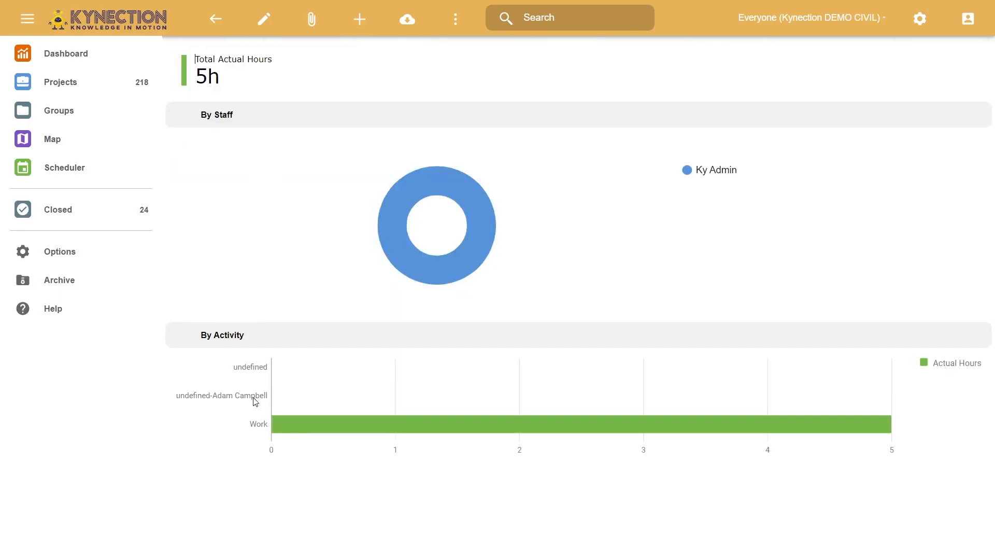
key("alt+Left")
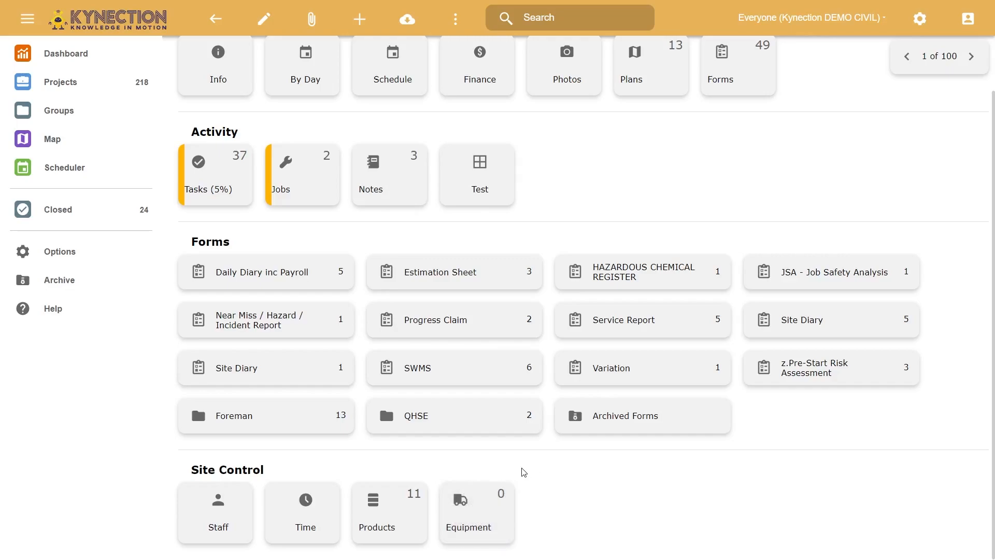
scroll(522, 472, "up", 1)
scroll(519, 518, "down", 1)
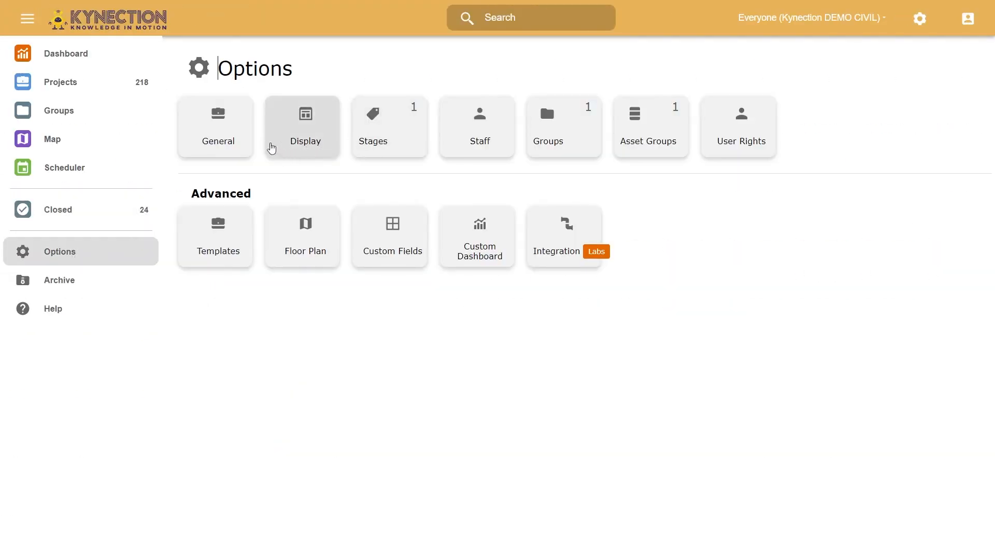
Add a project stage named Planning in the module's options
left_click(407, 149)
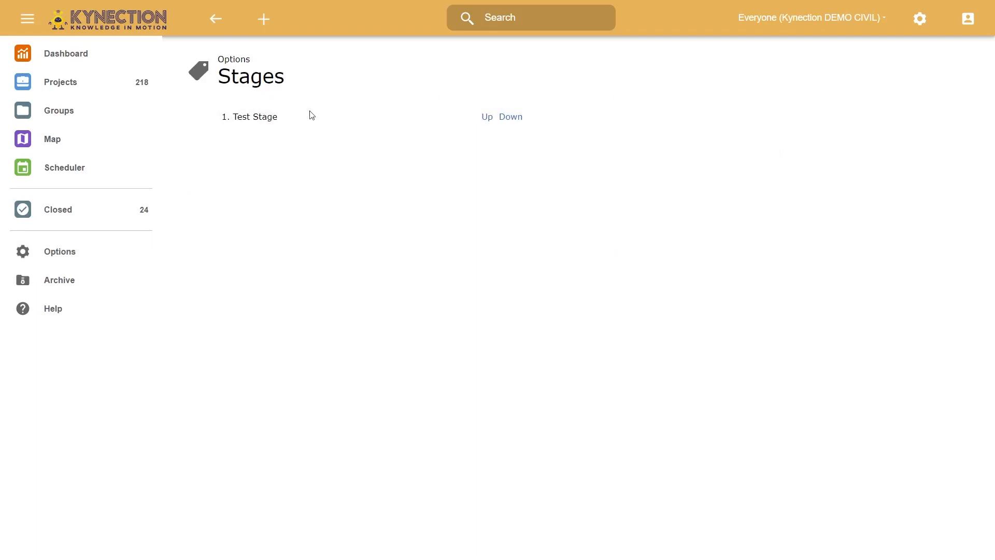
left_click(264, 21)
type("Planning")
left_click(337, 118)
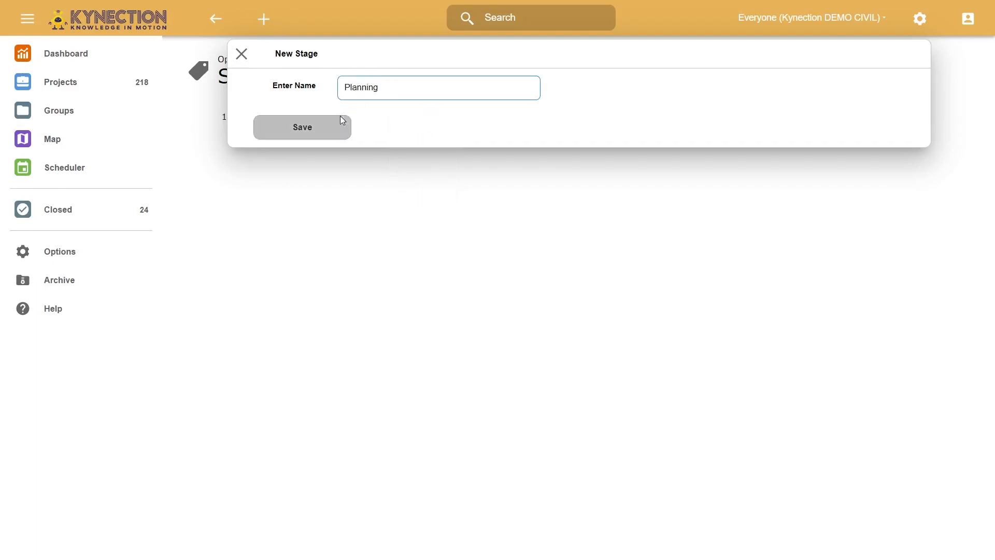
Add two more project stages named Implementation and Testing
type("Implemetn")
key("BackSpace")
key("BackSpace")
type("ntation")
key("Return")
type("Testing")
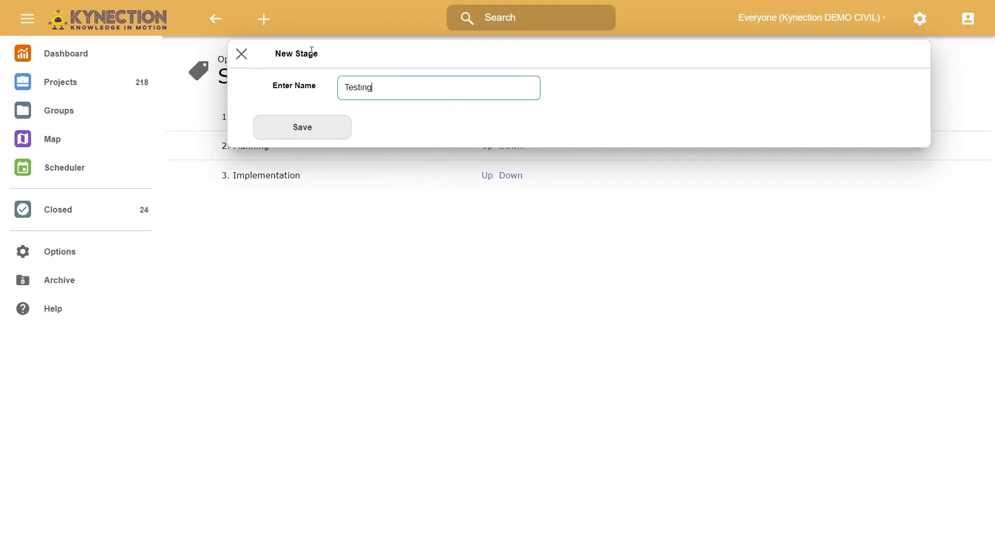
left_click(321, 133)
left_click(286, 125)
left_click(264, 20)
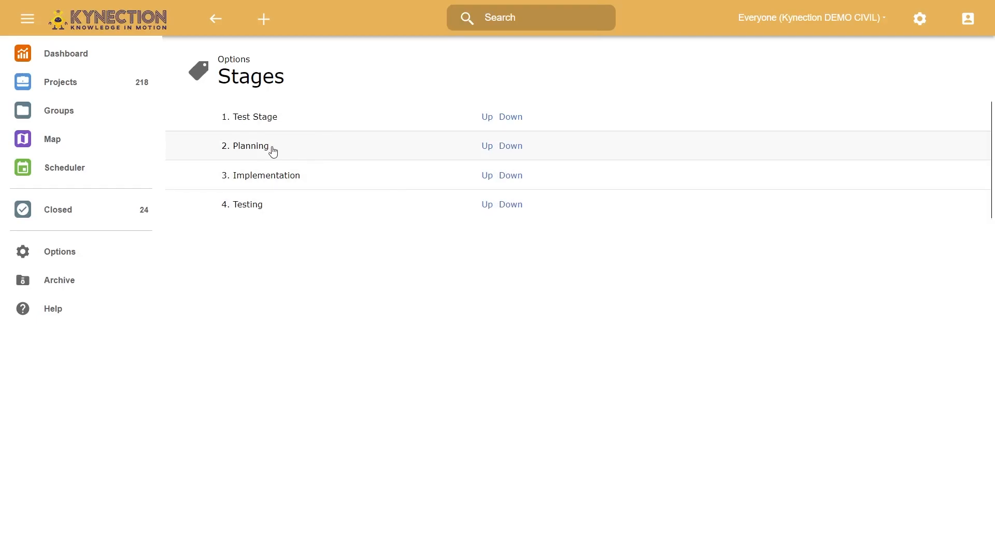
View the project groups set up in the module's options
left_click(222, 29)
left_click(570, 142)
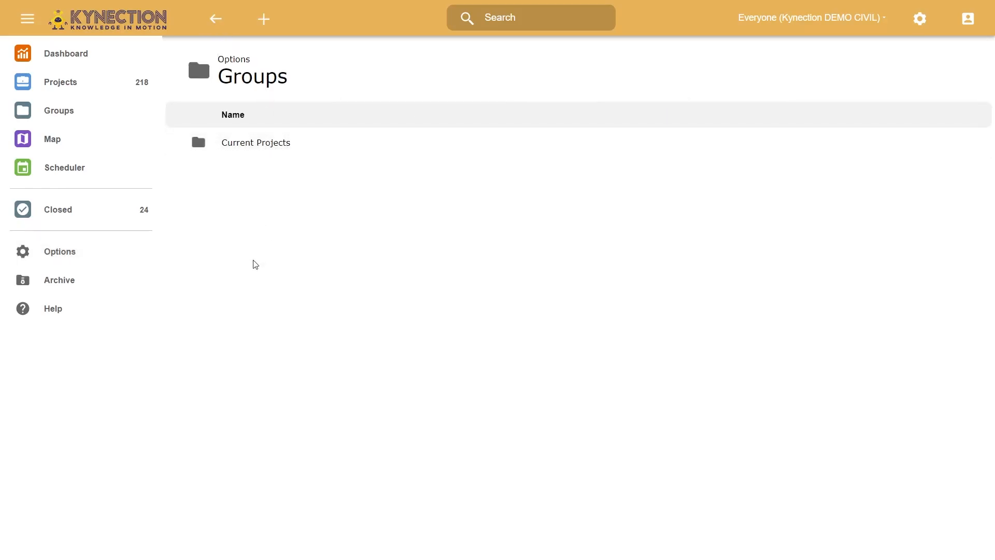
left_click(216, 21)
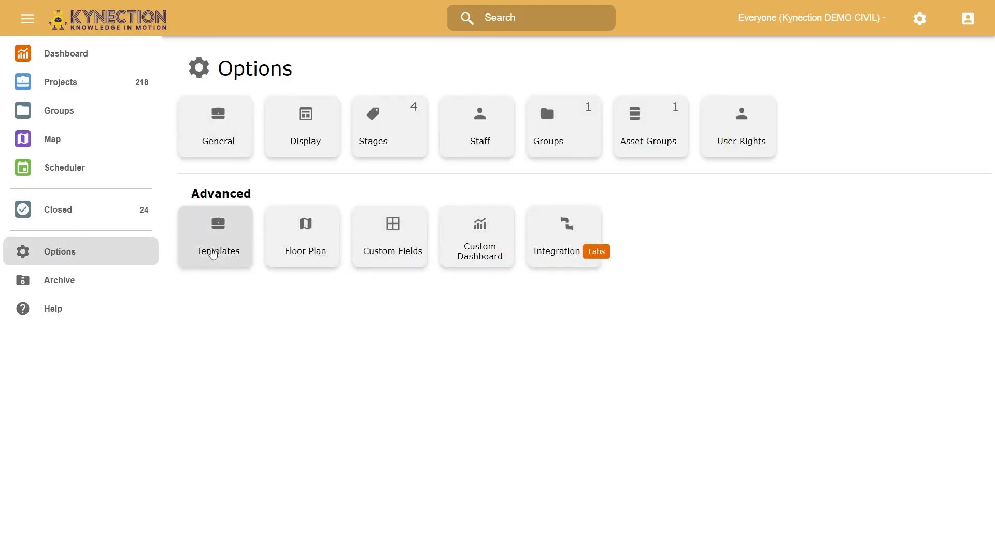
Create a project template named Project type A with tasks assigned automatically in sequence
left_click(209, 248)
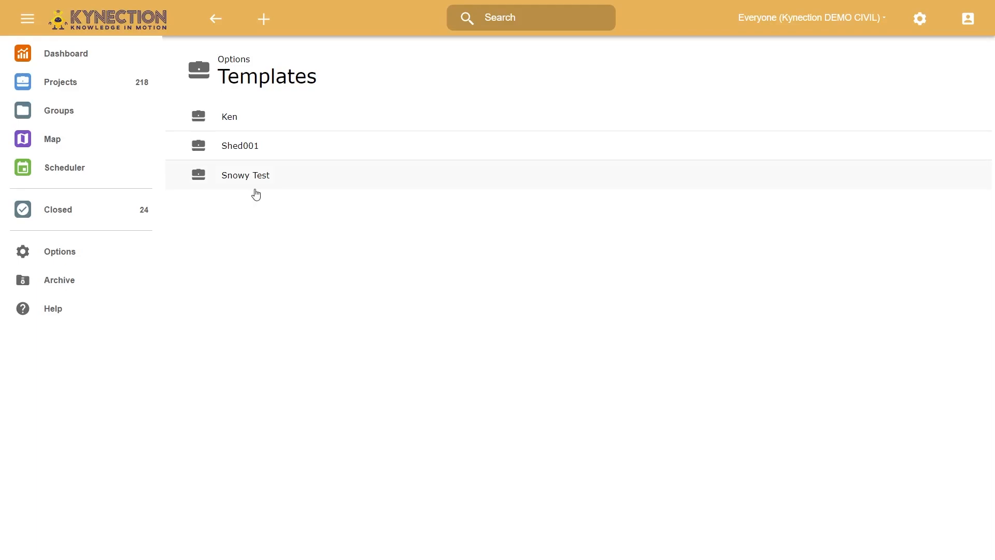
left_click(280, 180)
left_click(360, 89)
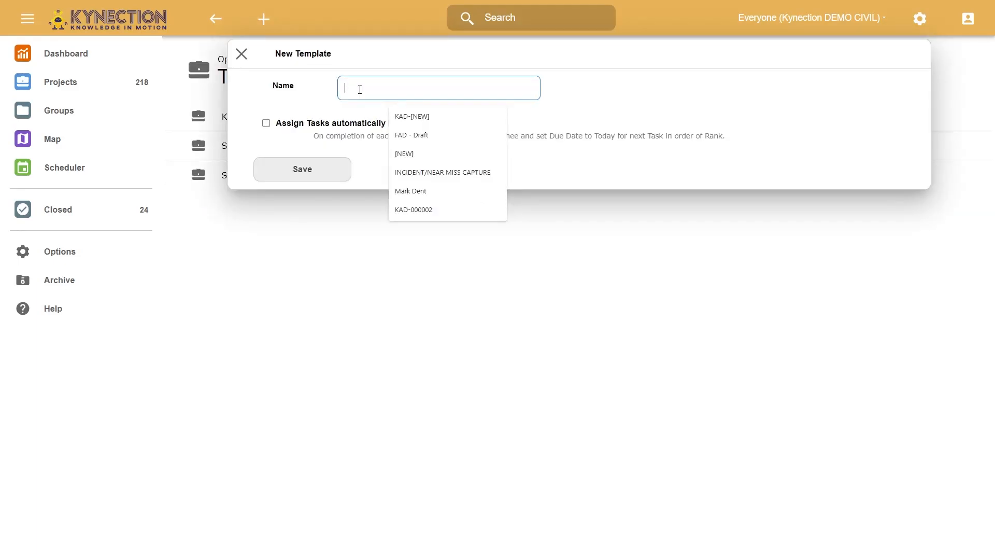
type("P")
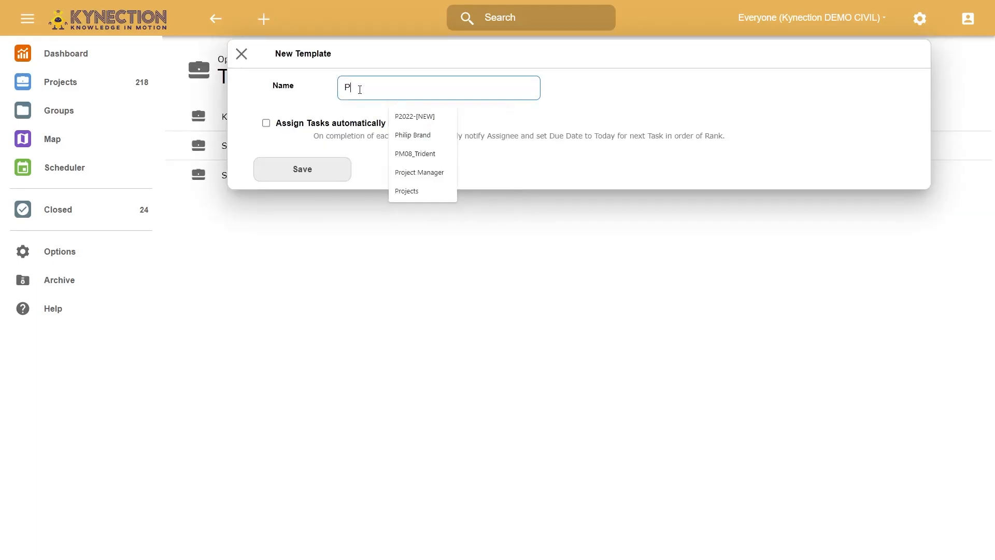
type("roject tipe A")
left_click(266, 123)
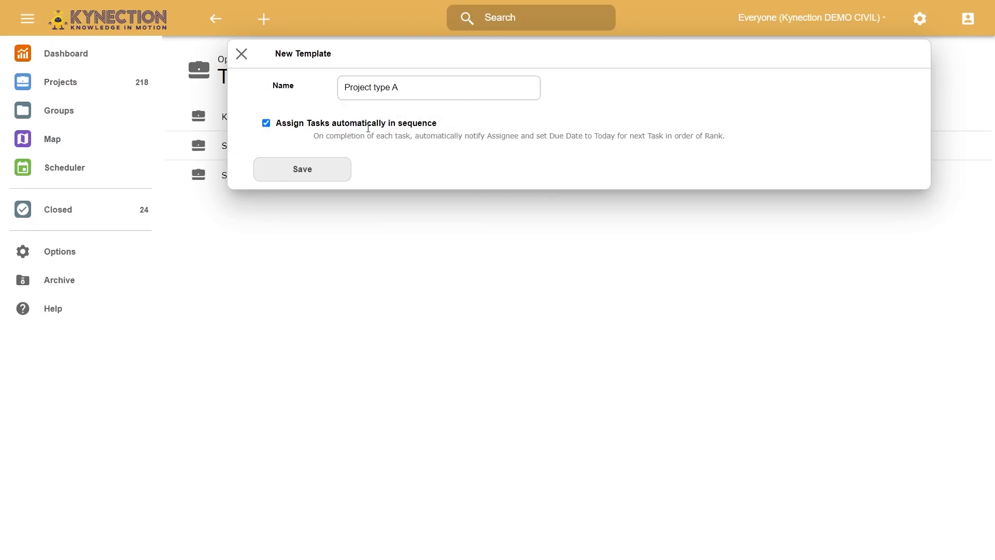
left_click(301, 174)
Add two milestones named Milestone 1 and Milestone 2 to the Project type A template
left_click(311, 19)
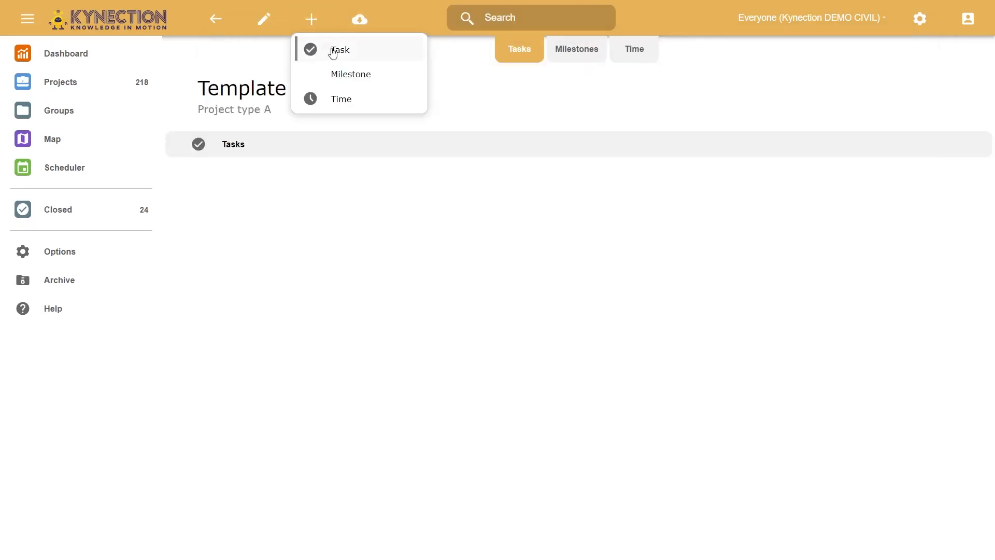
left_click(343, 75)
type("Mile")
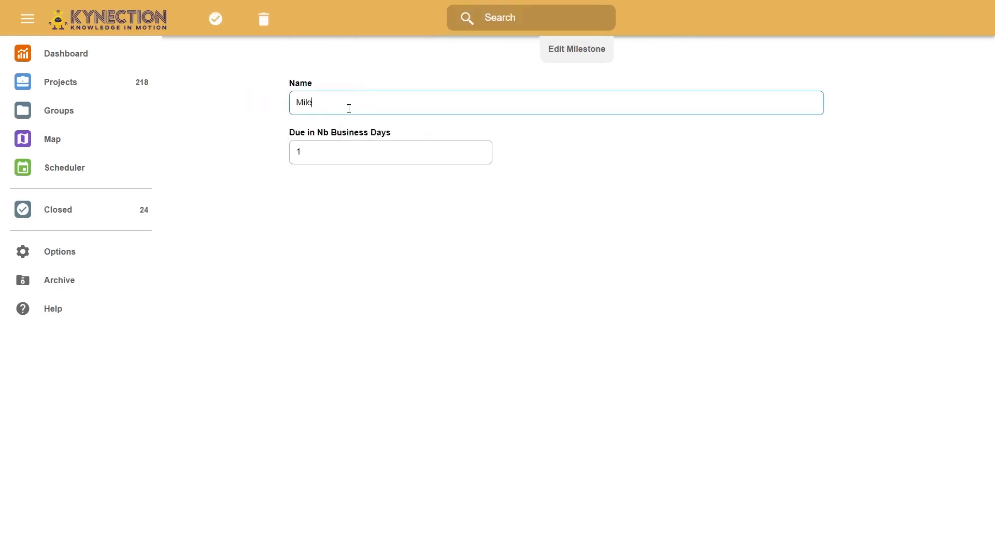
key("Return")
type("Milestone 2")
key("Return")
Add Task 1 under Milestone 1 and Task 2 under Milestone 2 in the template
left_click(310, 18)
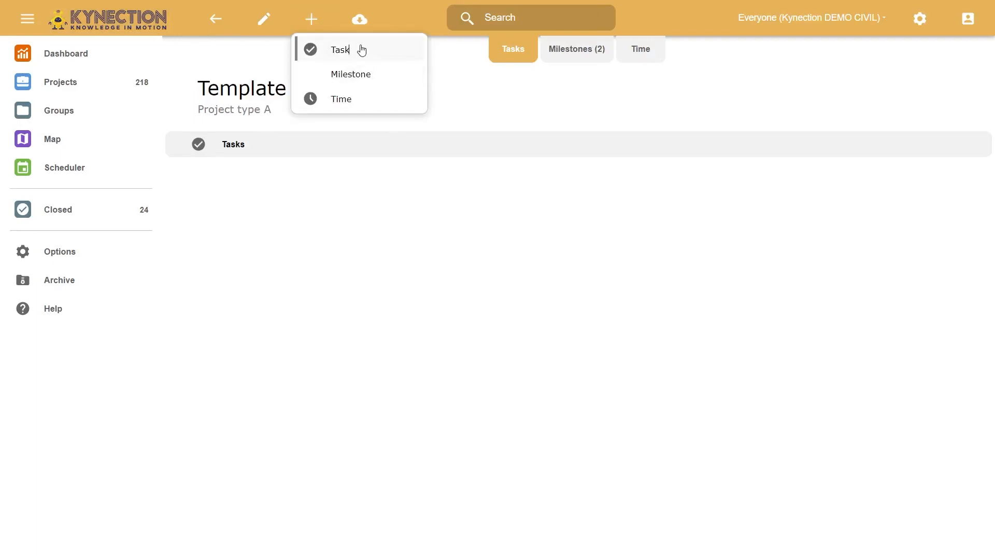
left_click(362, 49)
left_click(386, 150)
left_click(371, 196)
left_click(383, 106)
type("Task 1")
key("Return")
type("Task ")
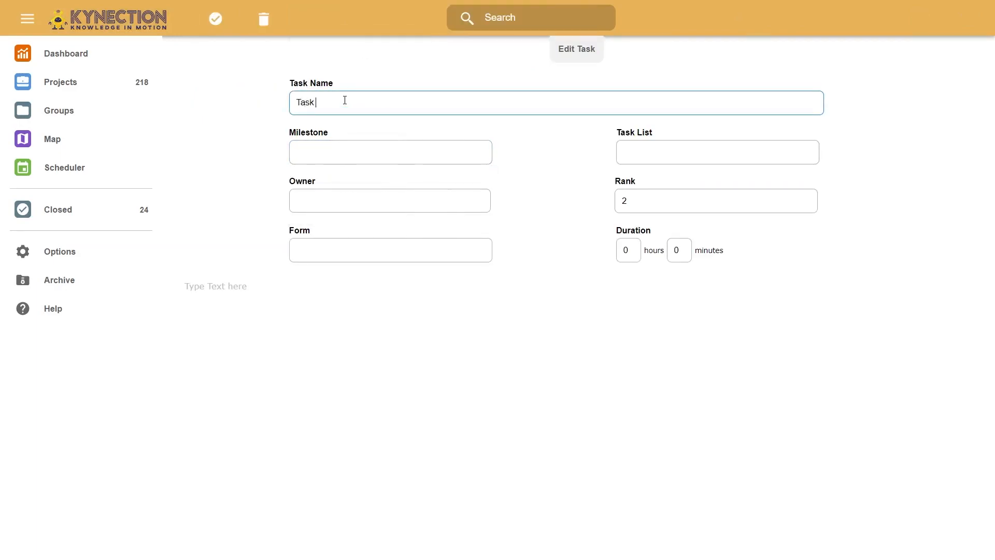
type("2")
key("Return")
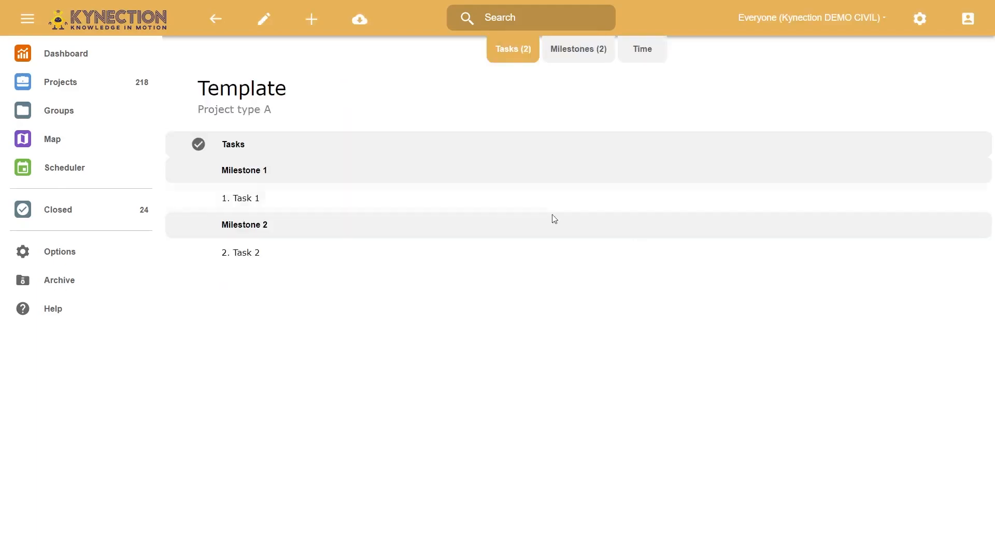
Examine the forms available for Task 1 in the template and its rank setting
left_click(320, 200)
left_click(321, 259)
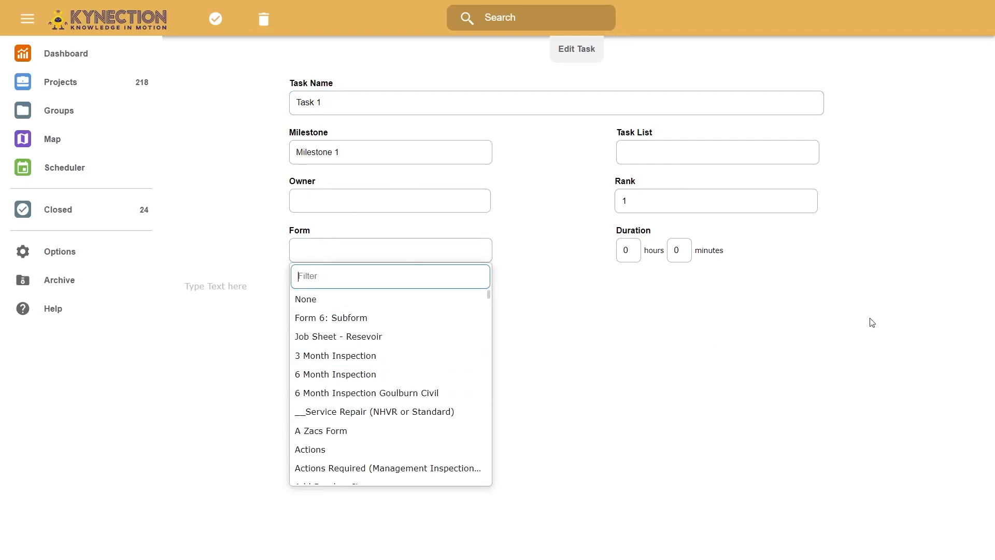
left_click(752, 374)
double_click(645, 199)
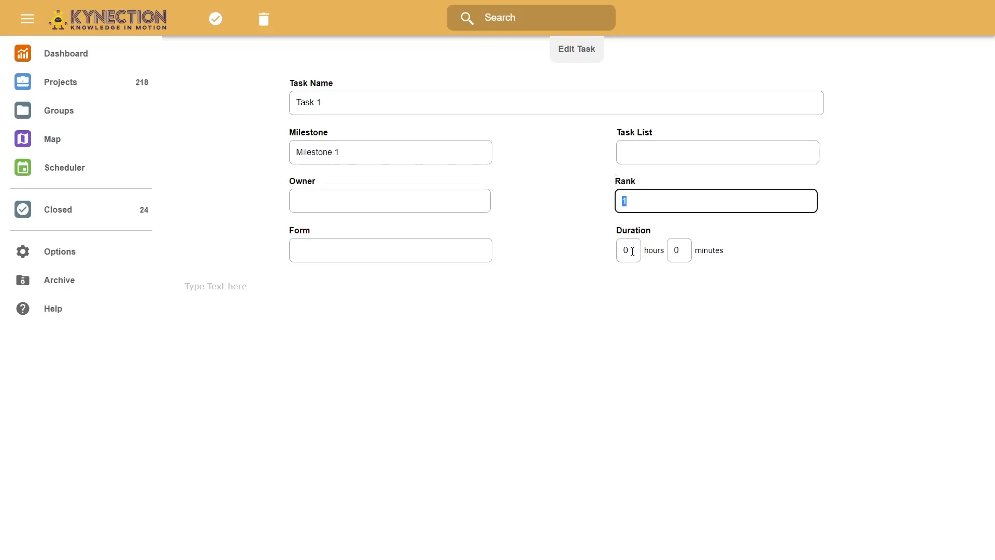
left_click(215, 19)
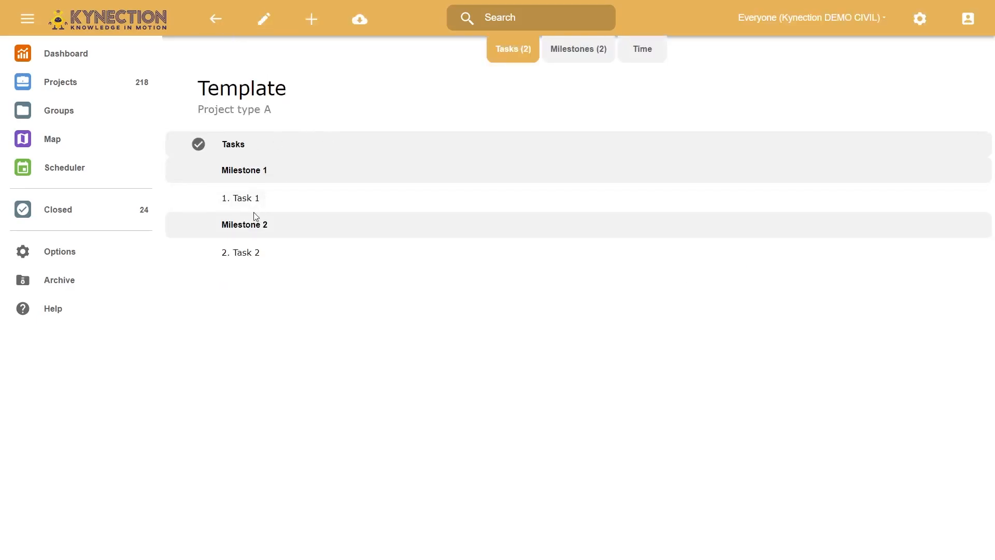
Review the template's automatic task assignment setting, then check Task 1's rank and duration fields
left_click(265, 20)
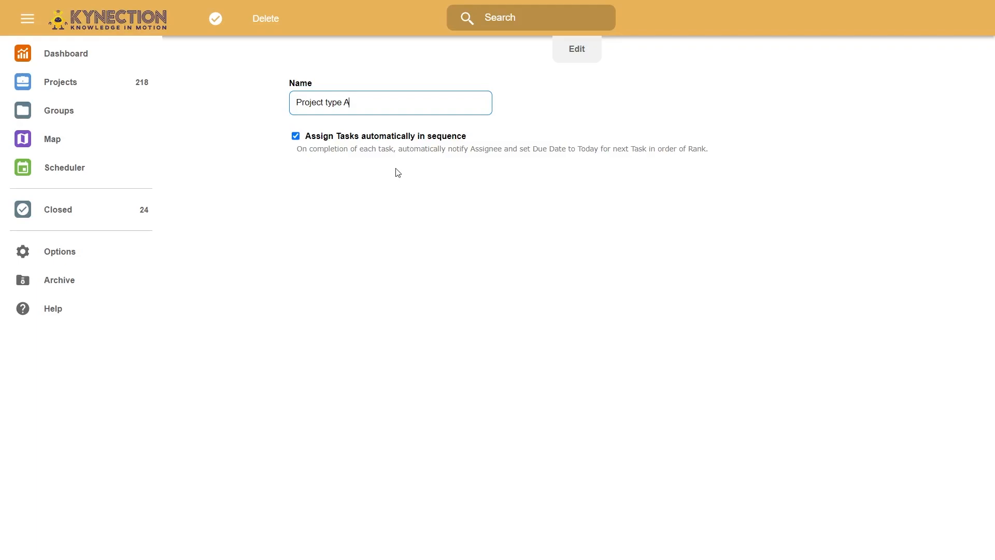
left_click(216, 19)
left_click(289, 198)
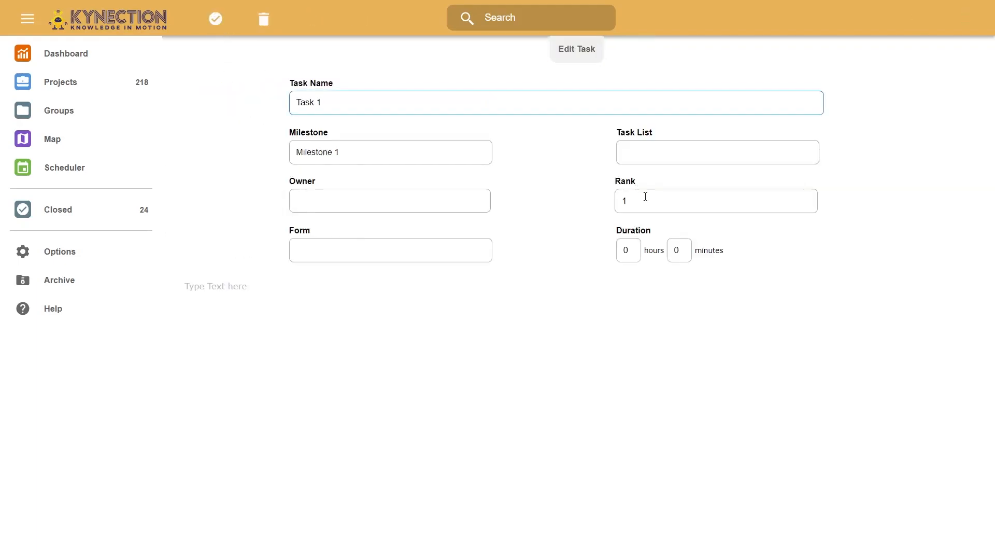
left_click(638, 251)
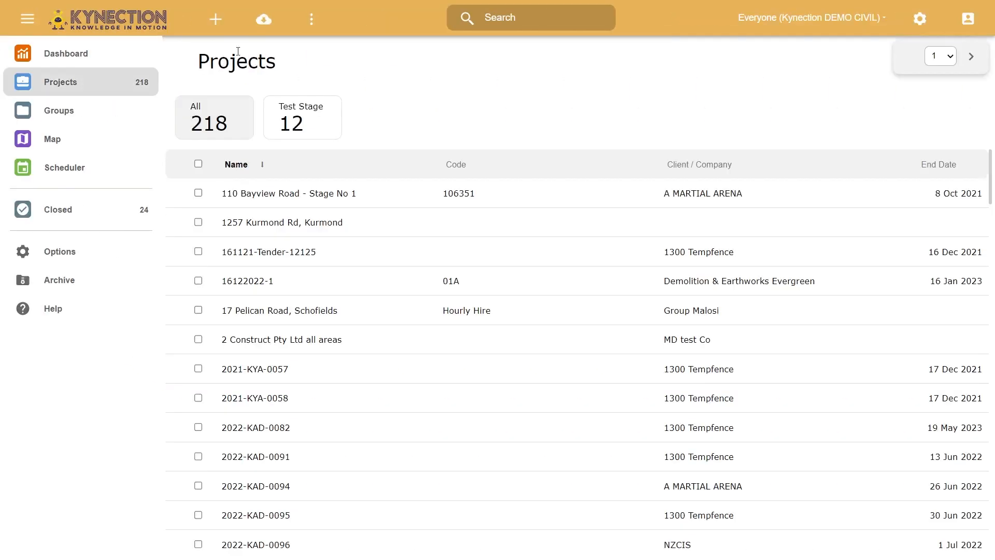
Create a project named Test from the Project type A template and check its task list
left_click(215, 19)
left_click(365, 144)
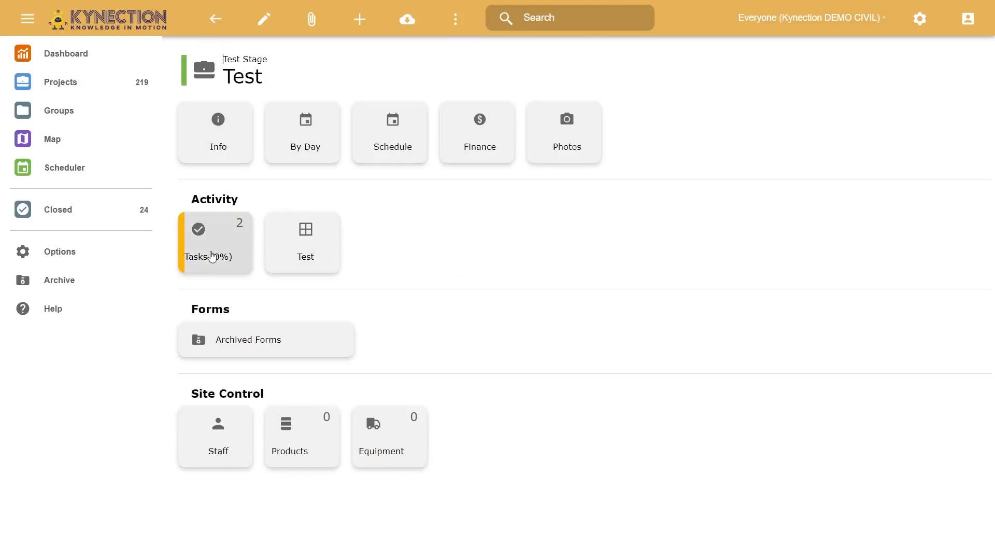
left_click(212, 256)
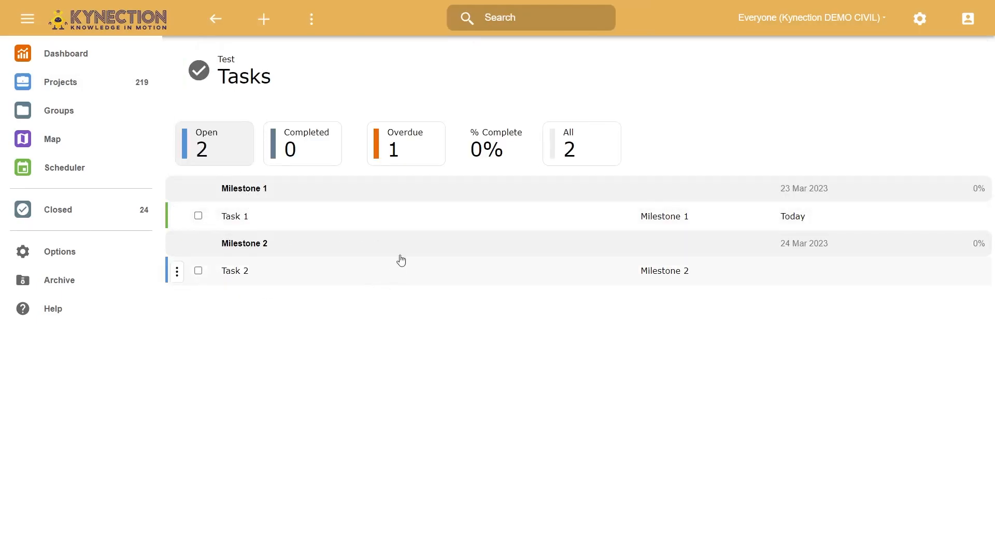
key("alt+Left")
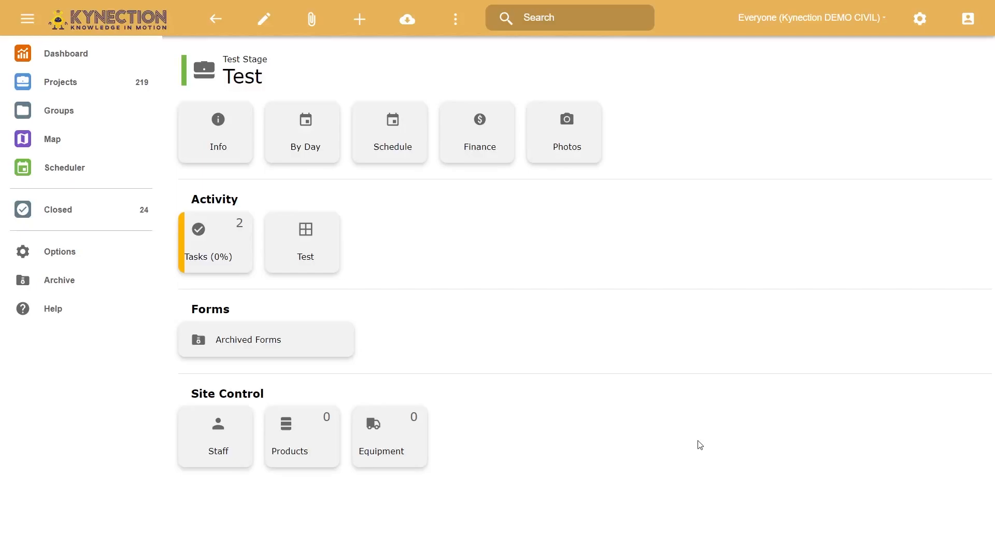